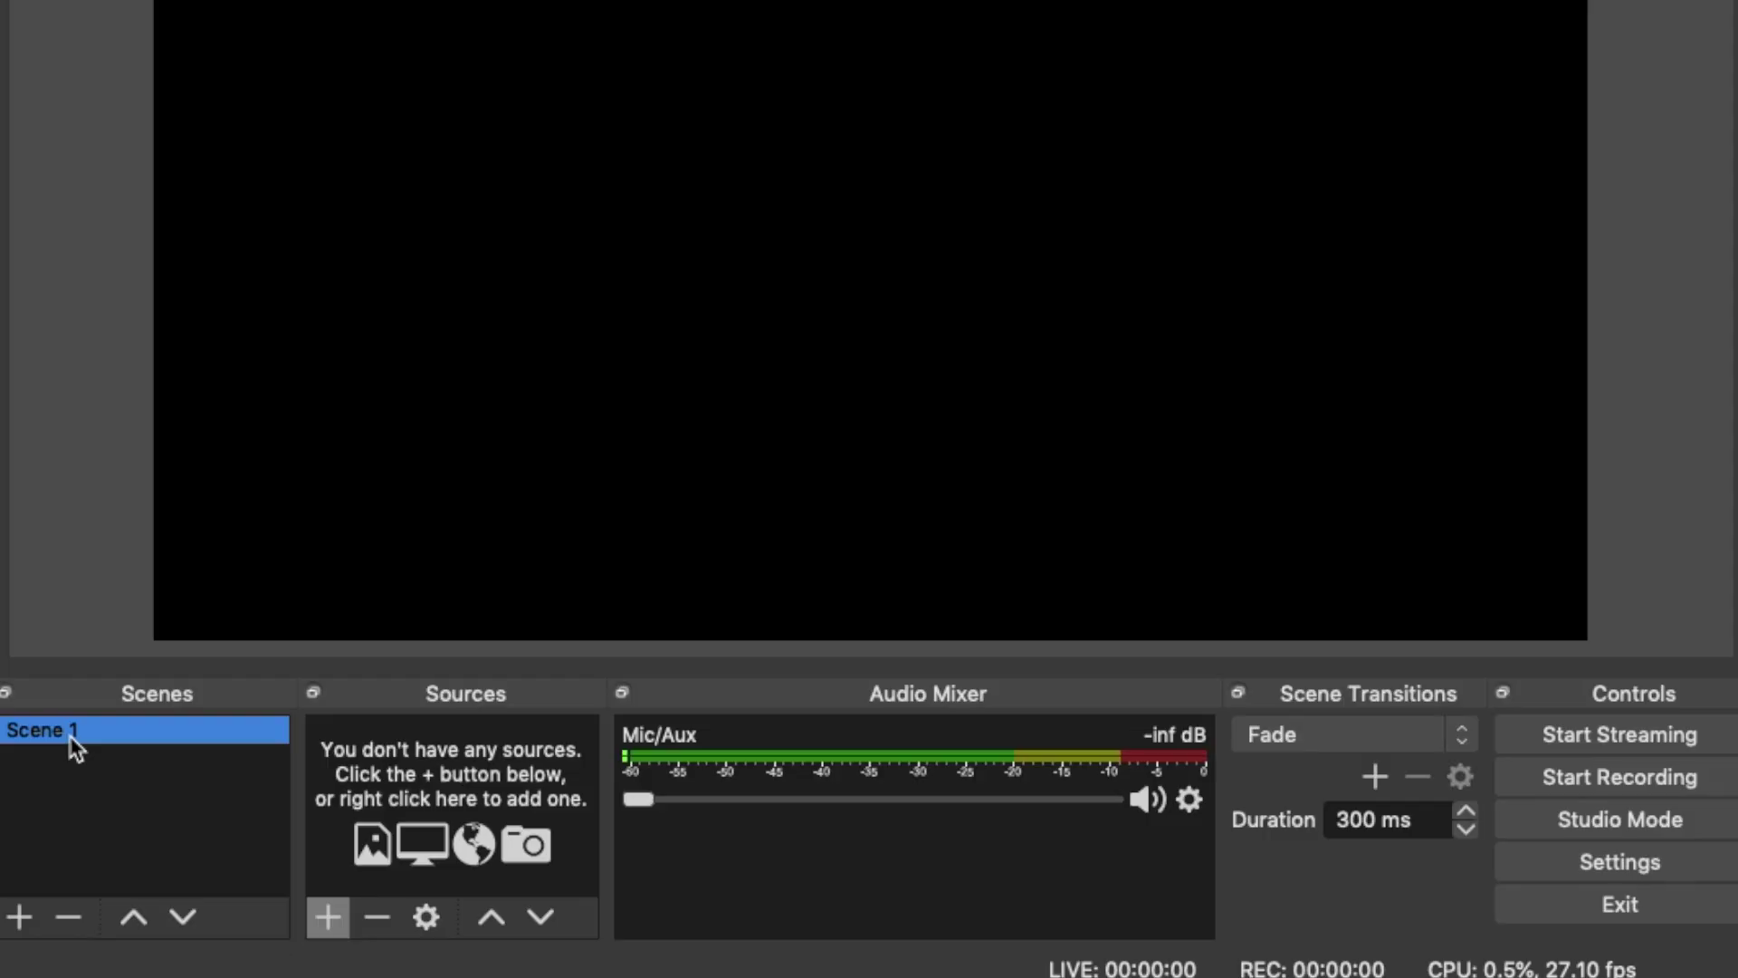
Rename Scene 1 to WEBCAM.
right_click(75, 747)
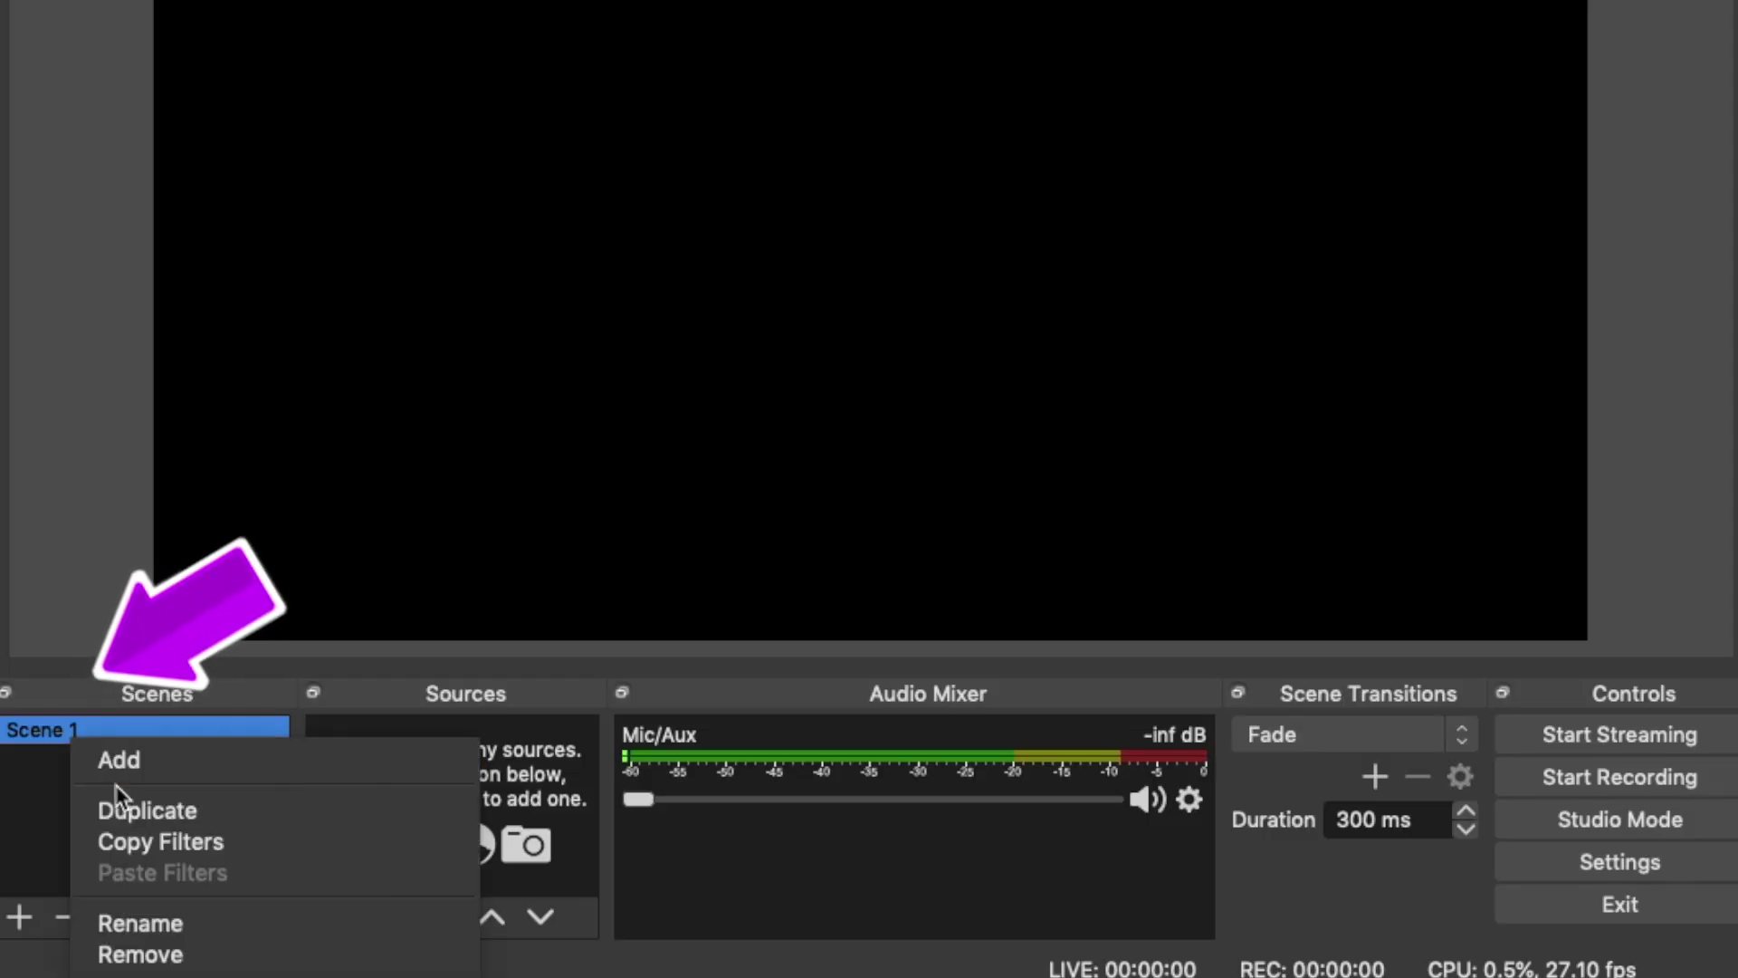
click(128, 923)
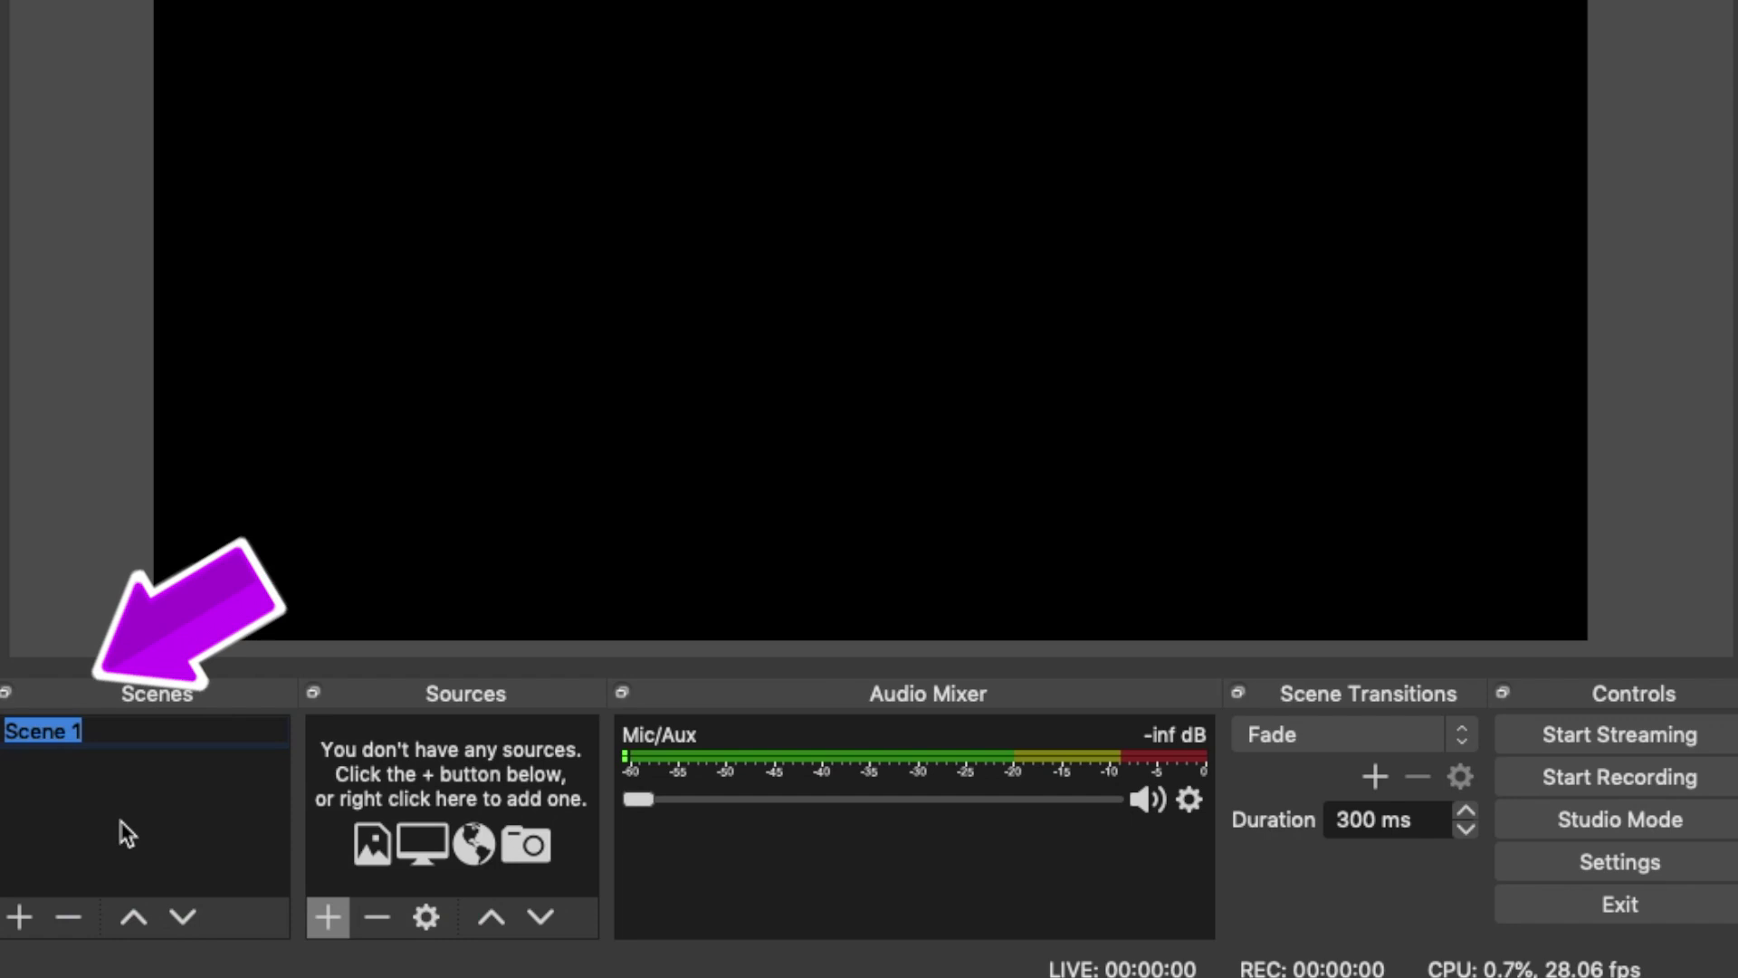
text(WEC)
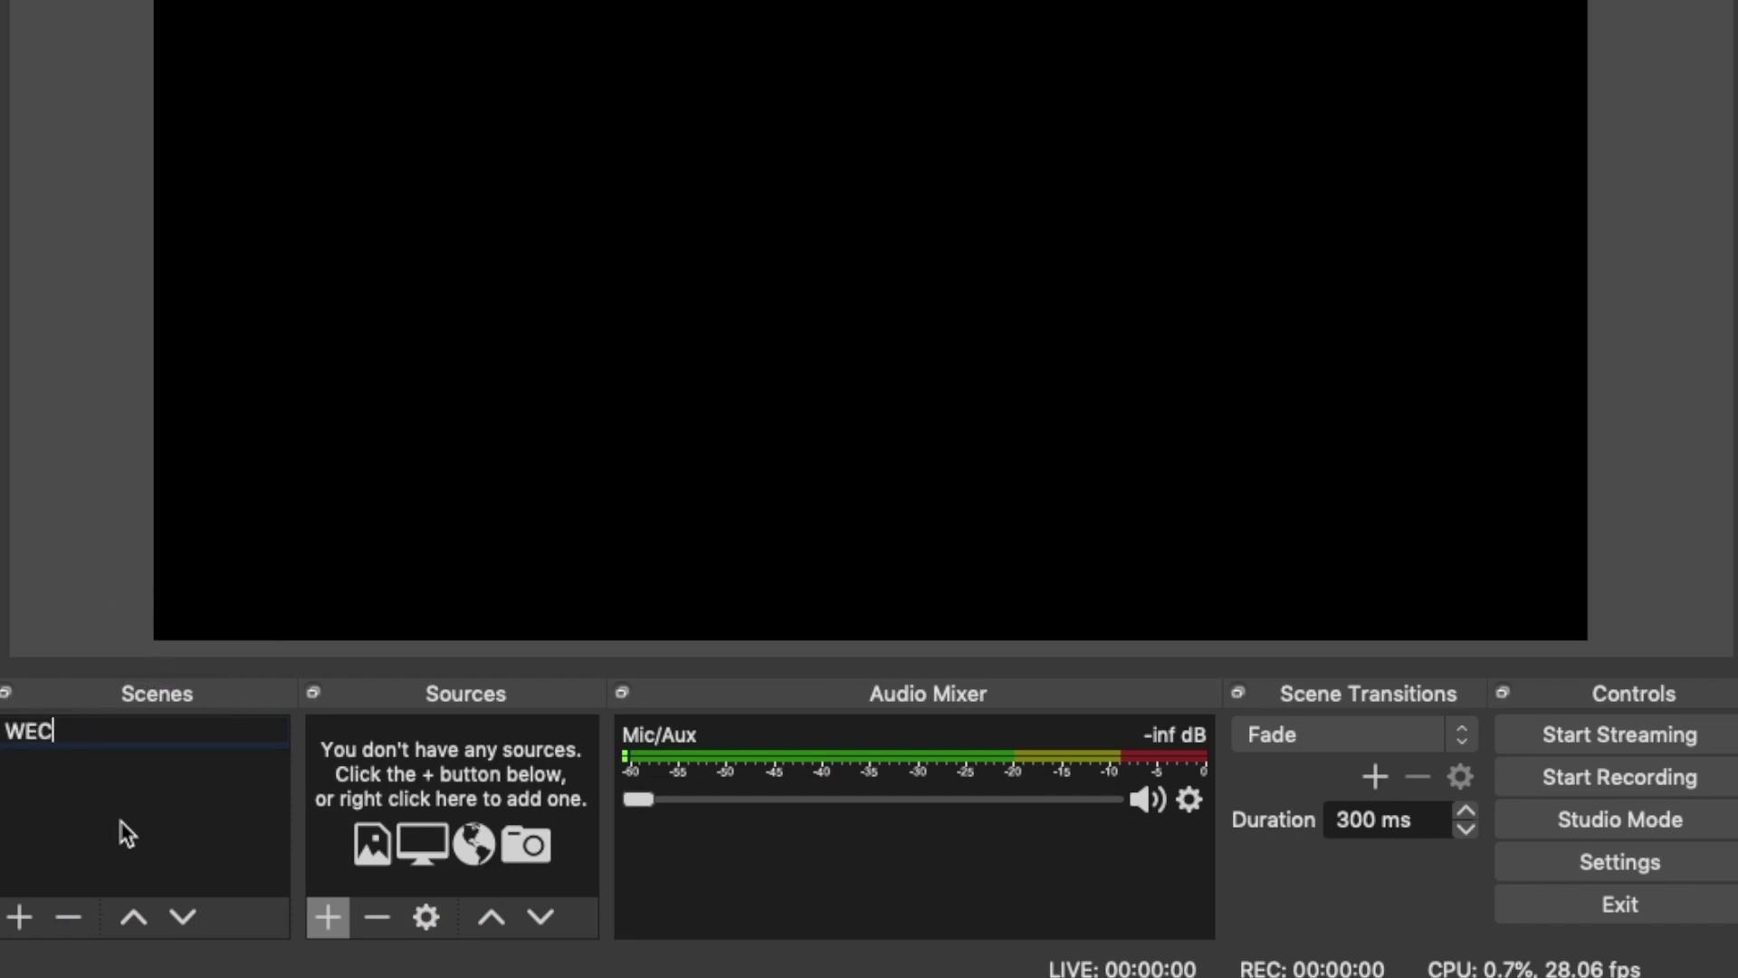
text(CAM)
click(317, 905)
Add a Video Capture Device source named WEBCAM MAIN using the FaceTime HD Camera.
click(321, 910)
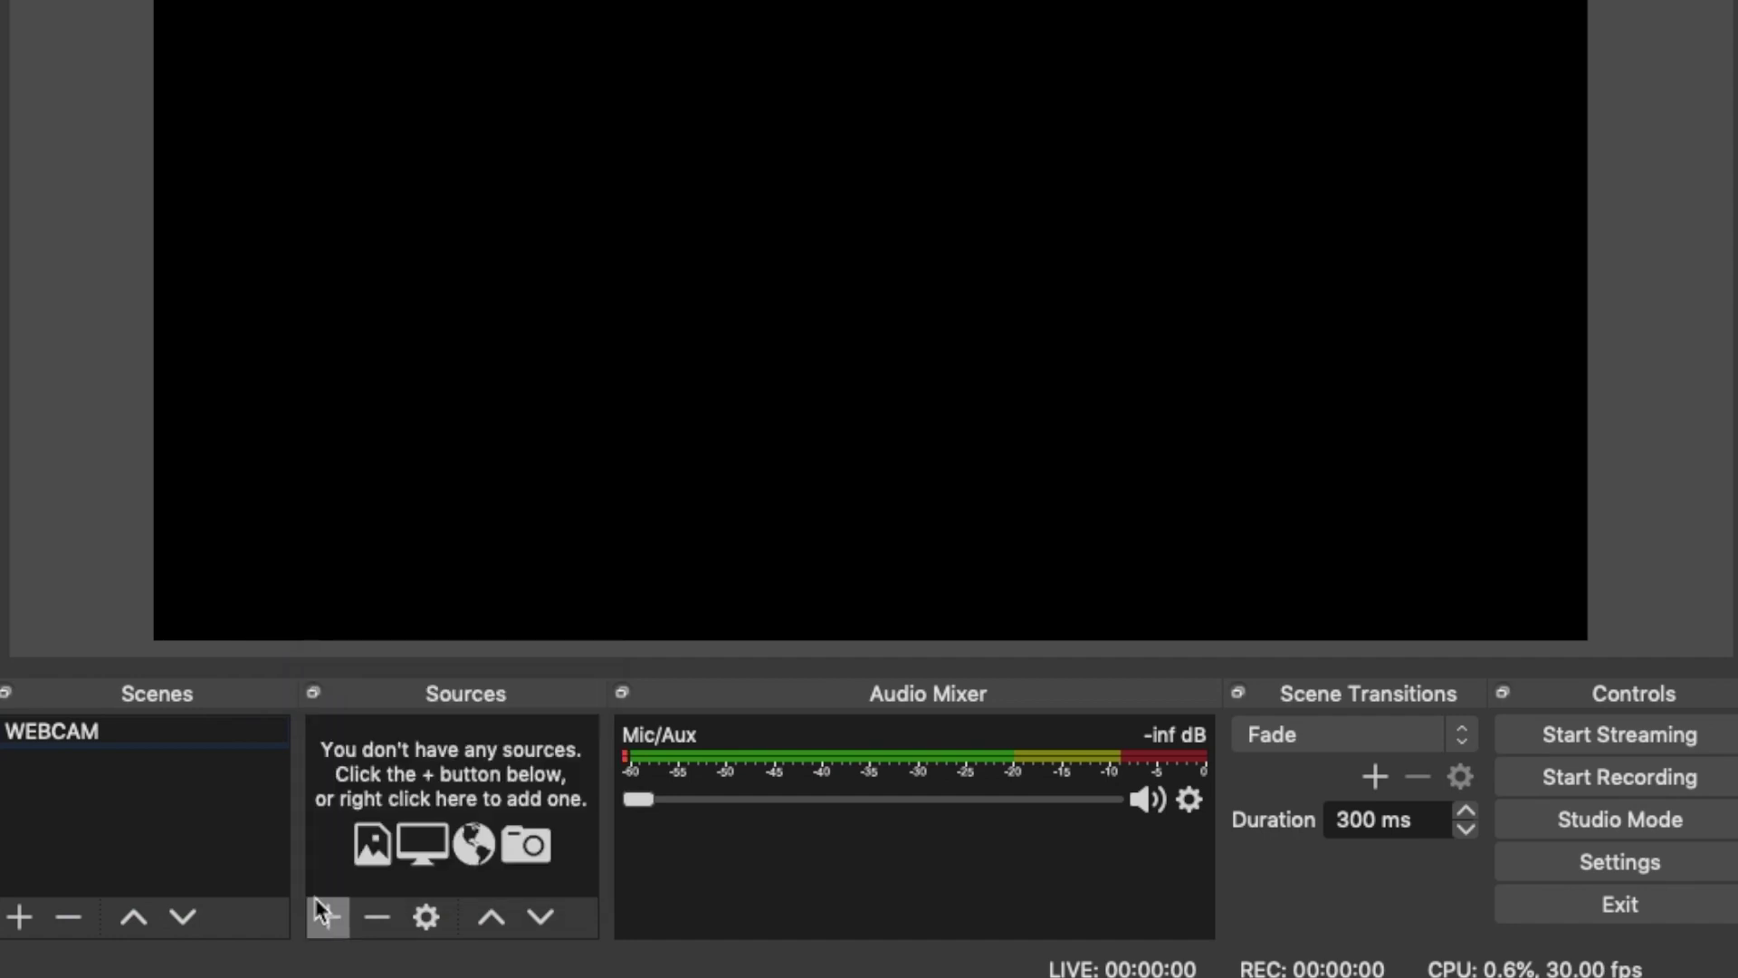
click(319, 908)
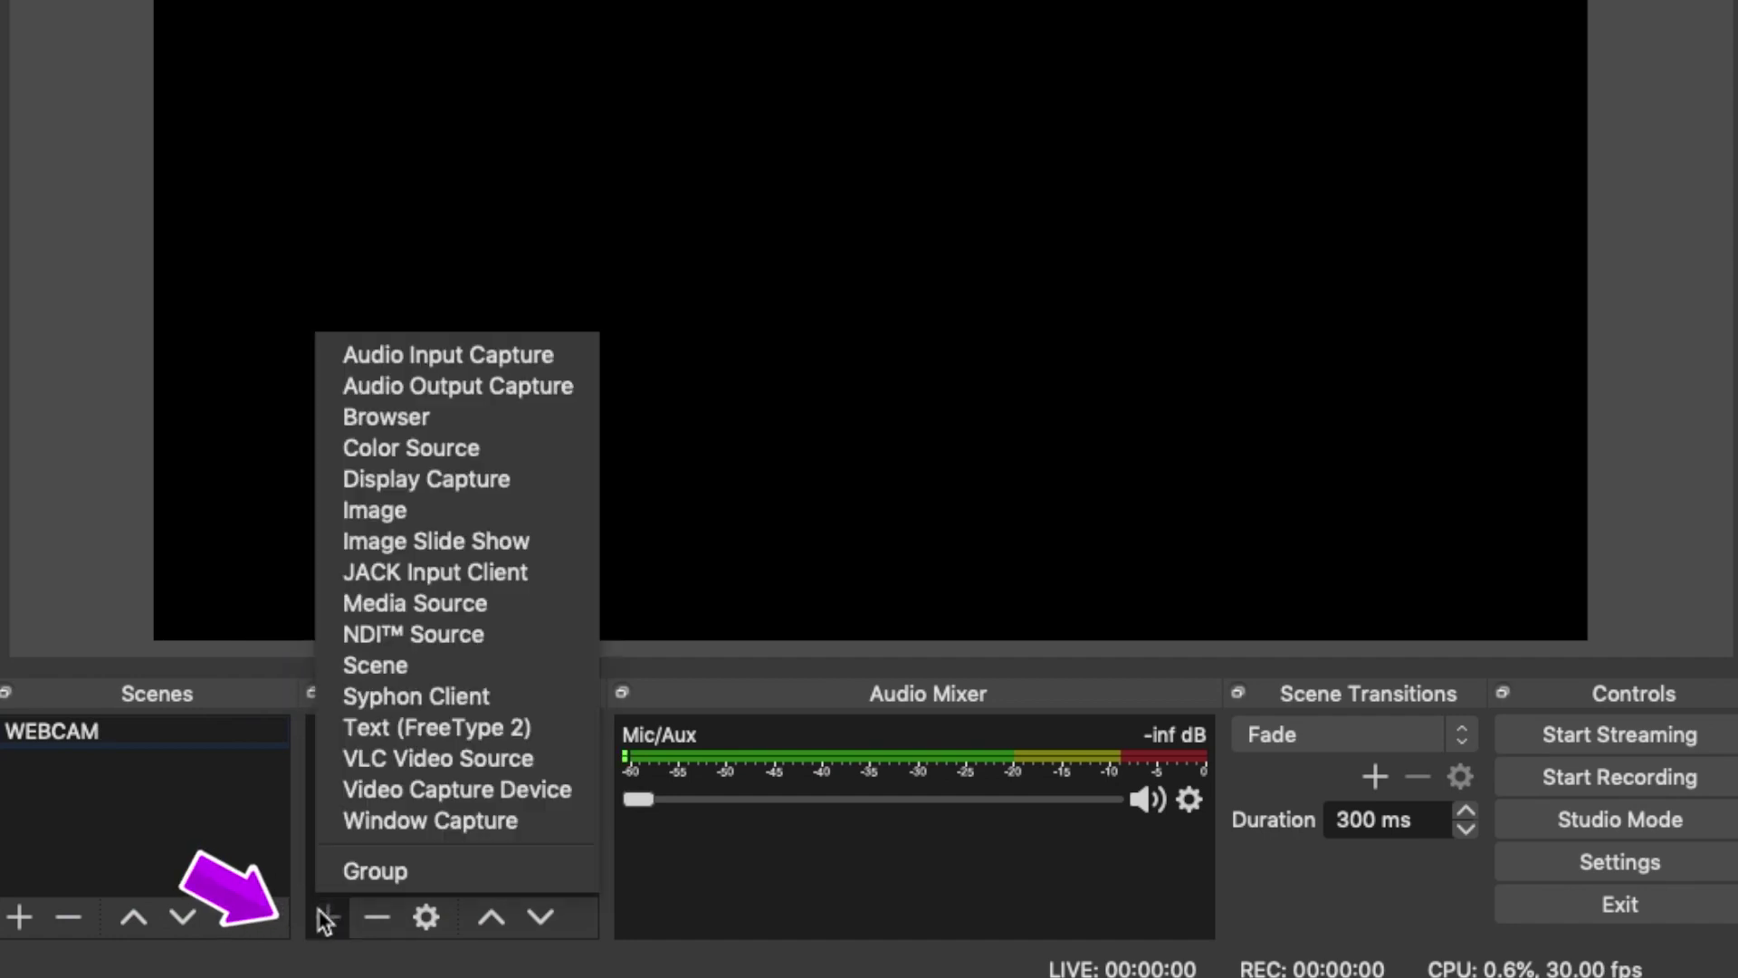
click(454, 788)
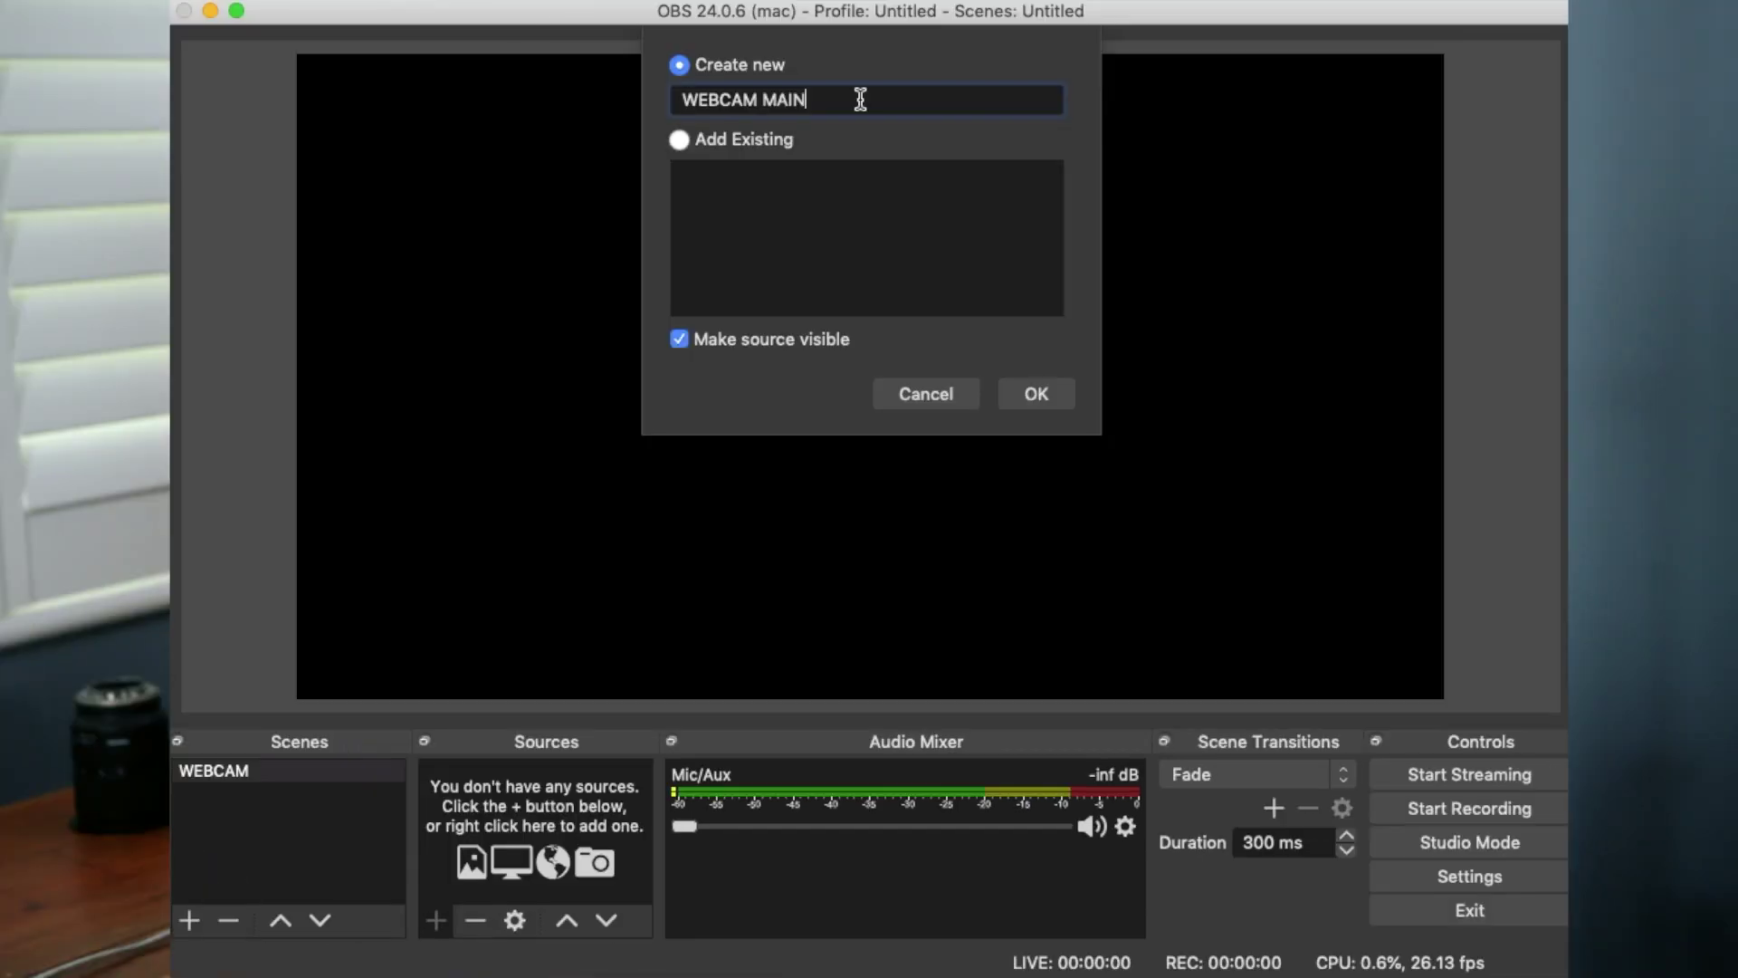
key(Return)
click(688, 607)
click(679, 632)
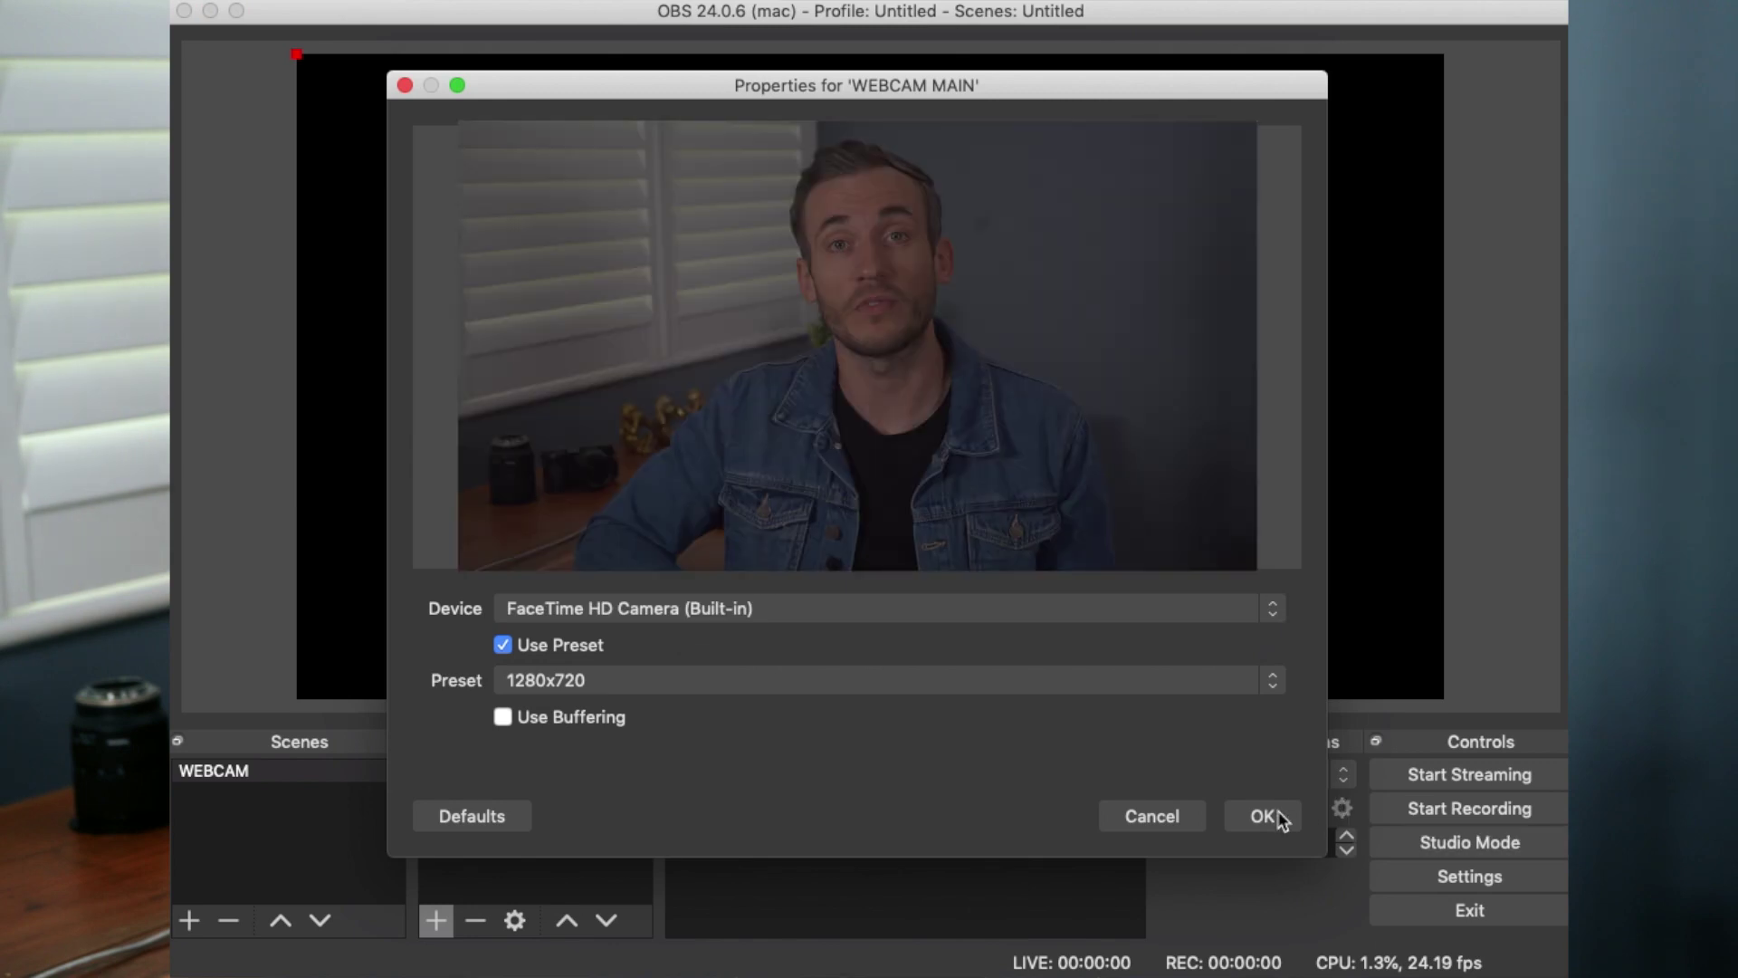
click(1263, 816)
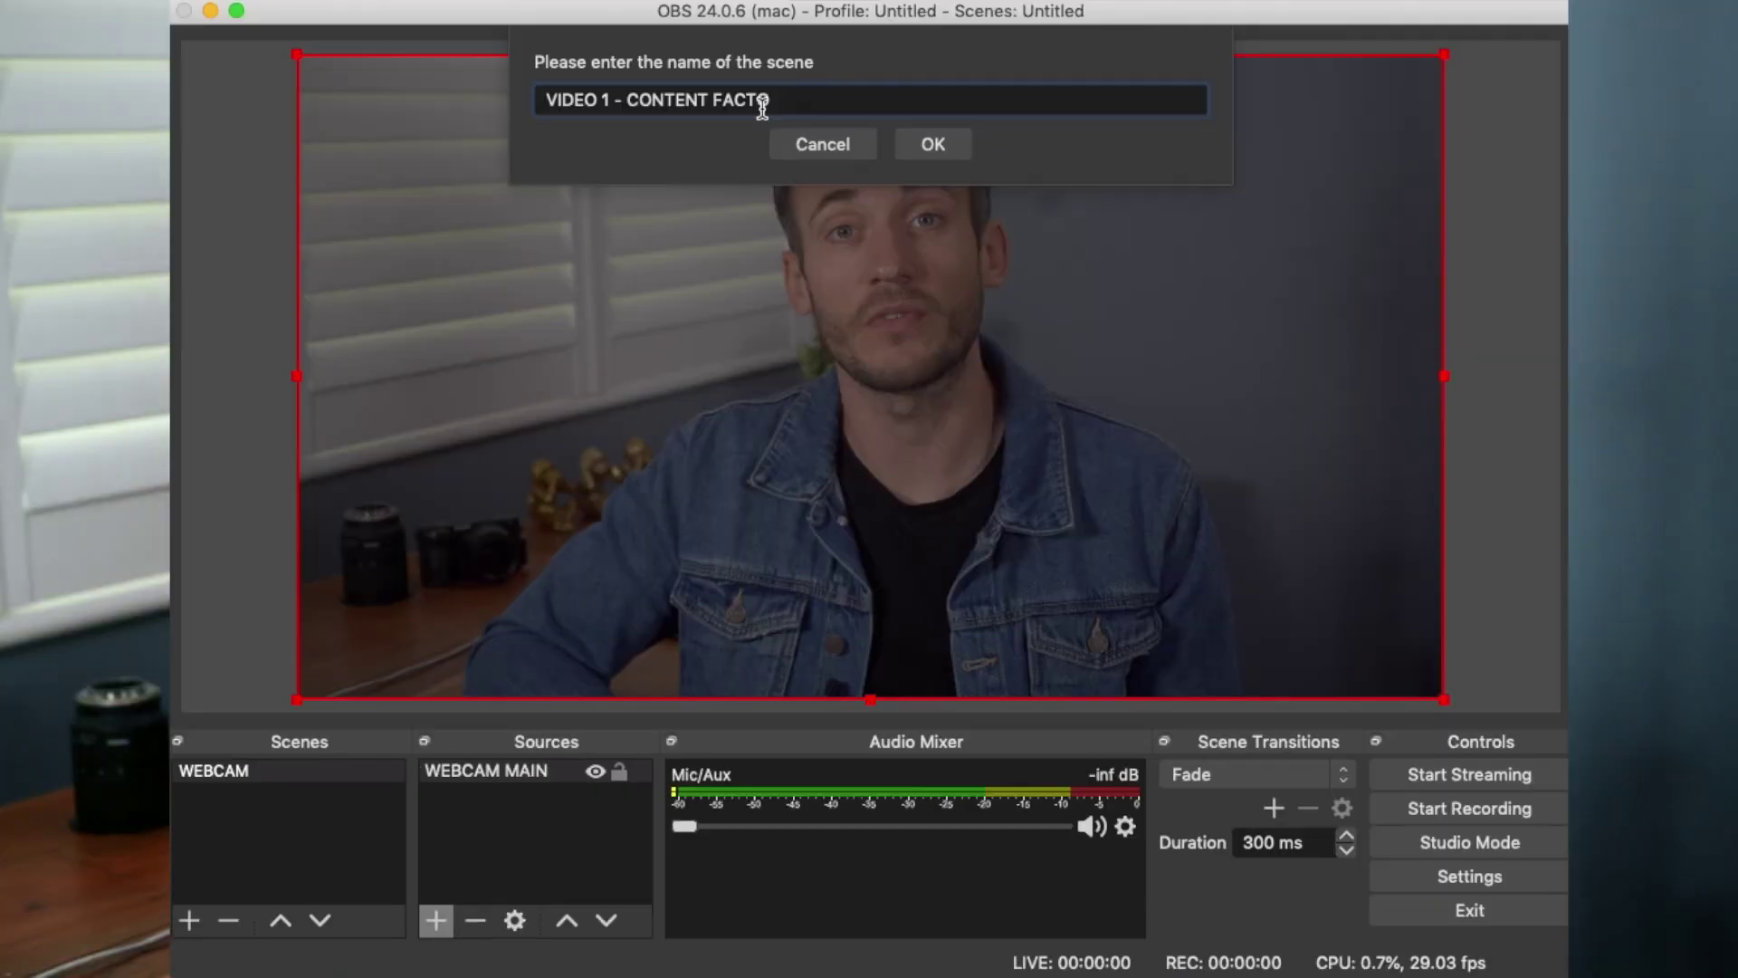
Create the VIDEO 1 - CONTENT FACTORY scene with a VLC Video Source named CONTENT FACTORY.
click(932, 145)
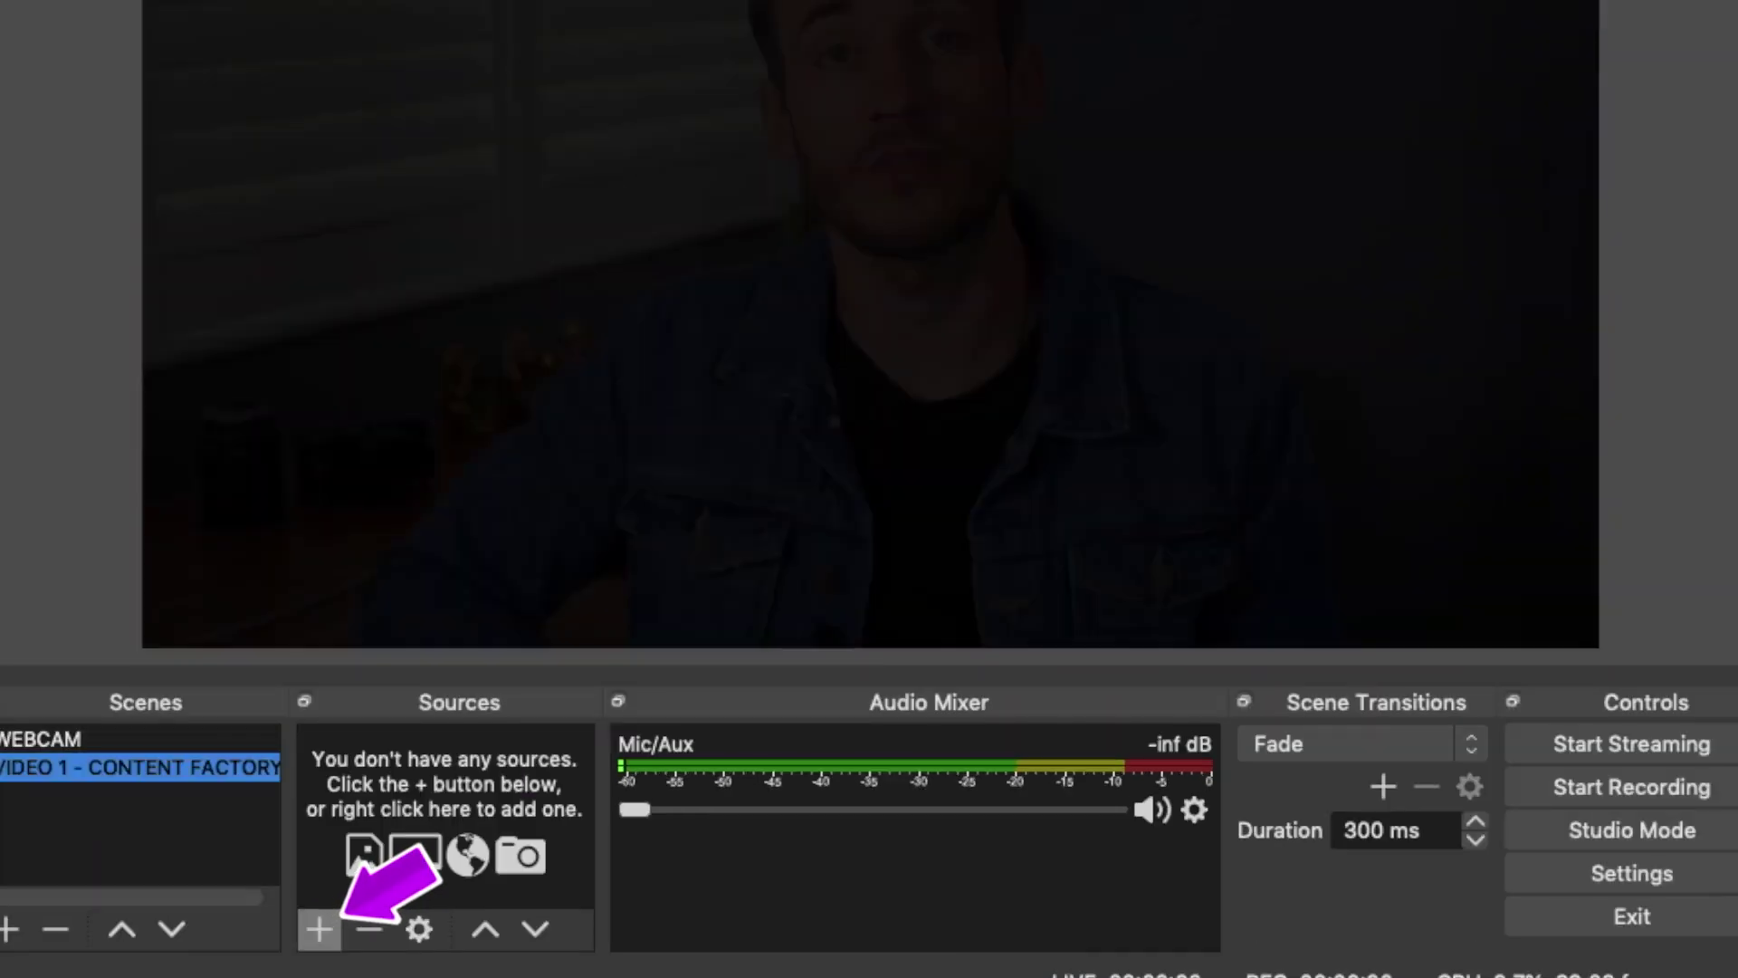
click(318, 930)
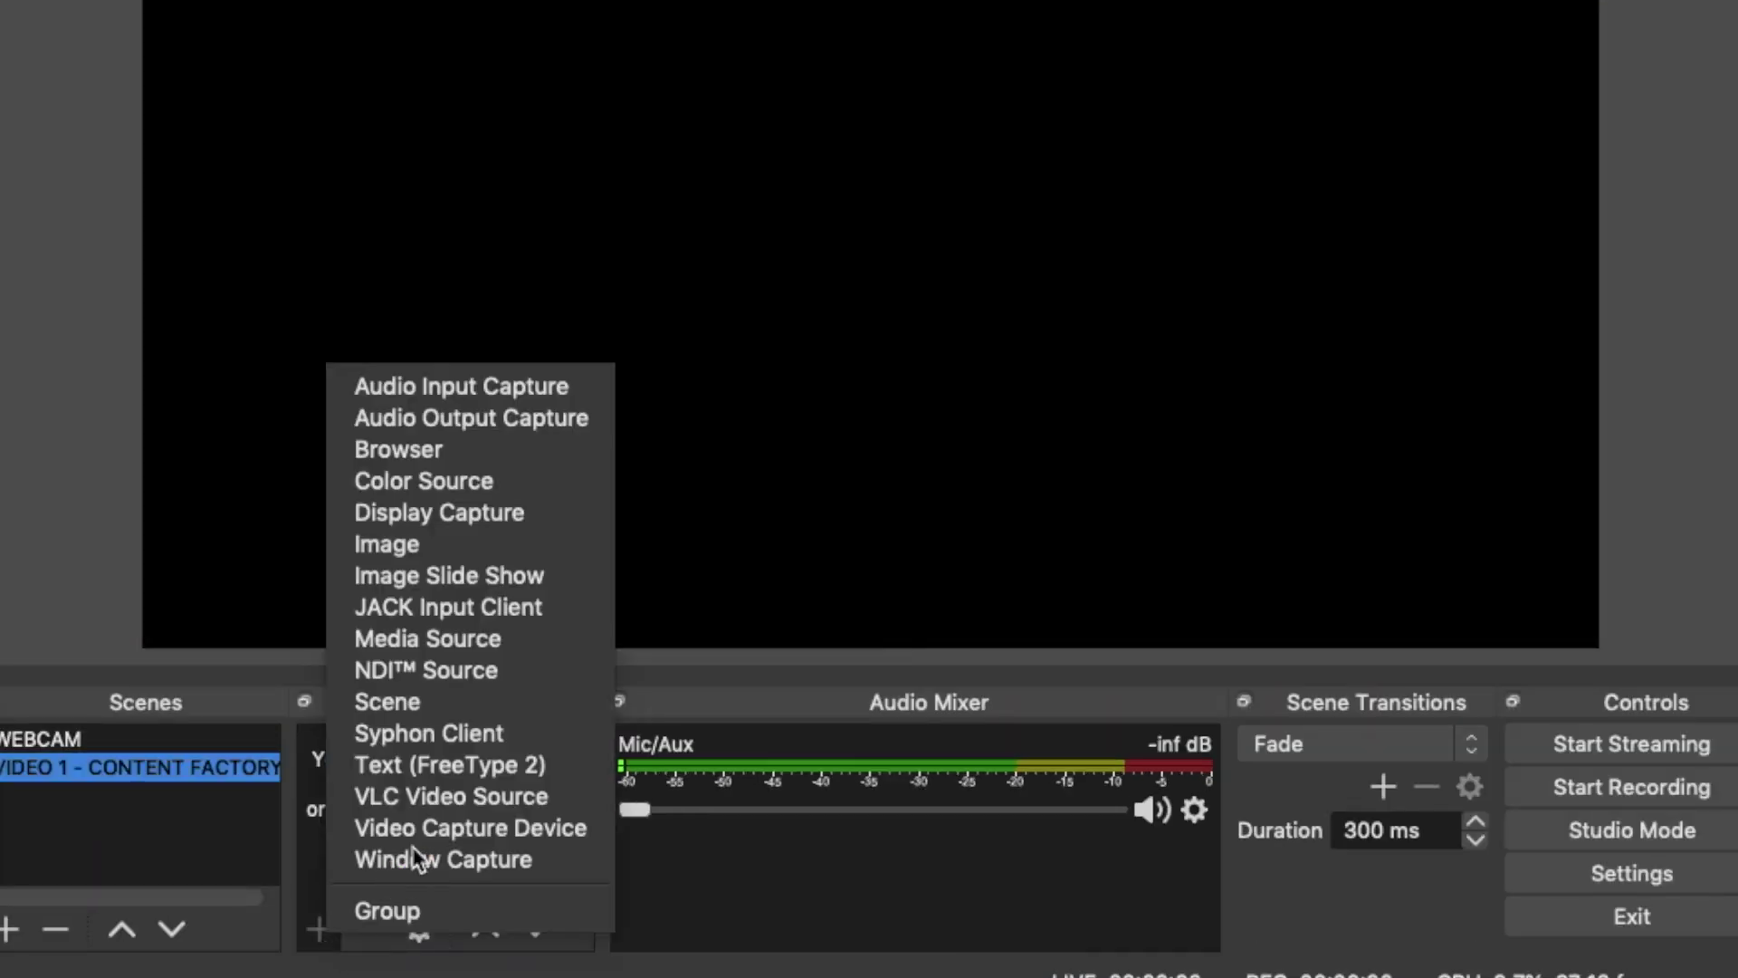
click(436, 788)
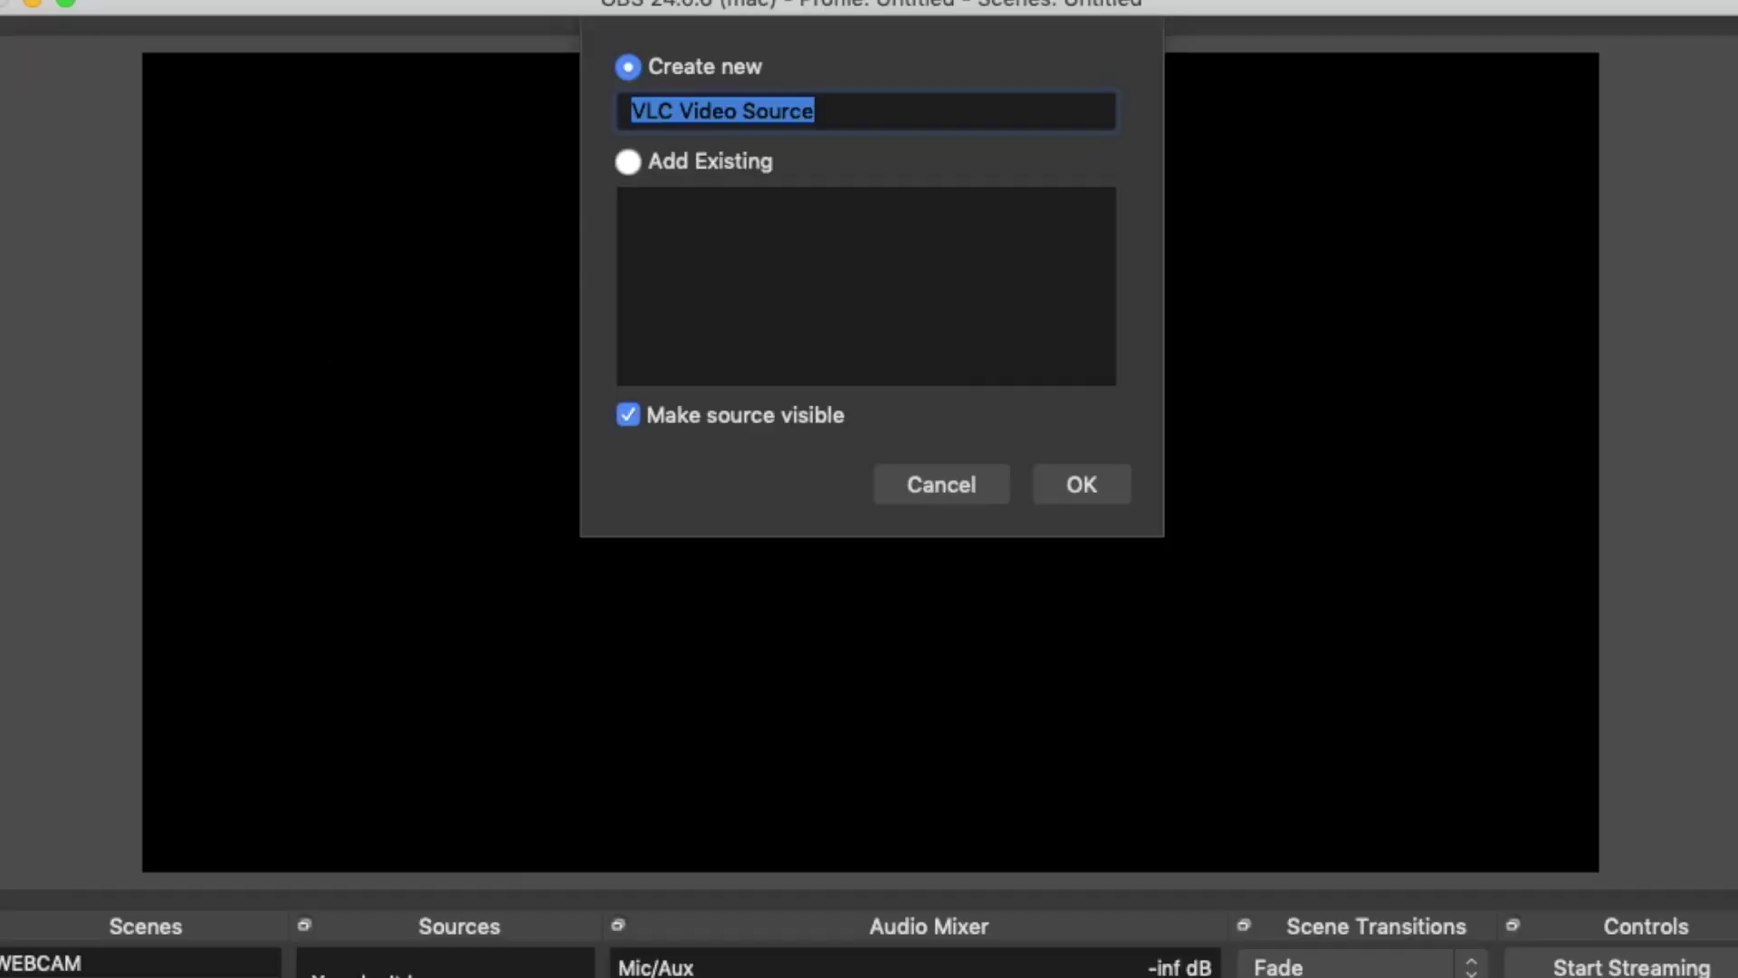
text(CONTENT FACTORY)
key(Return)
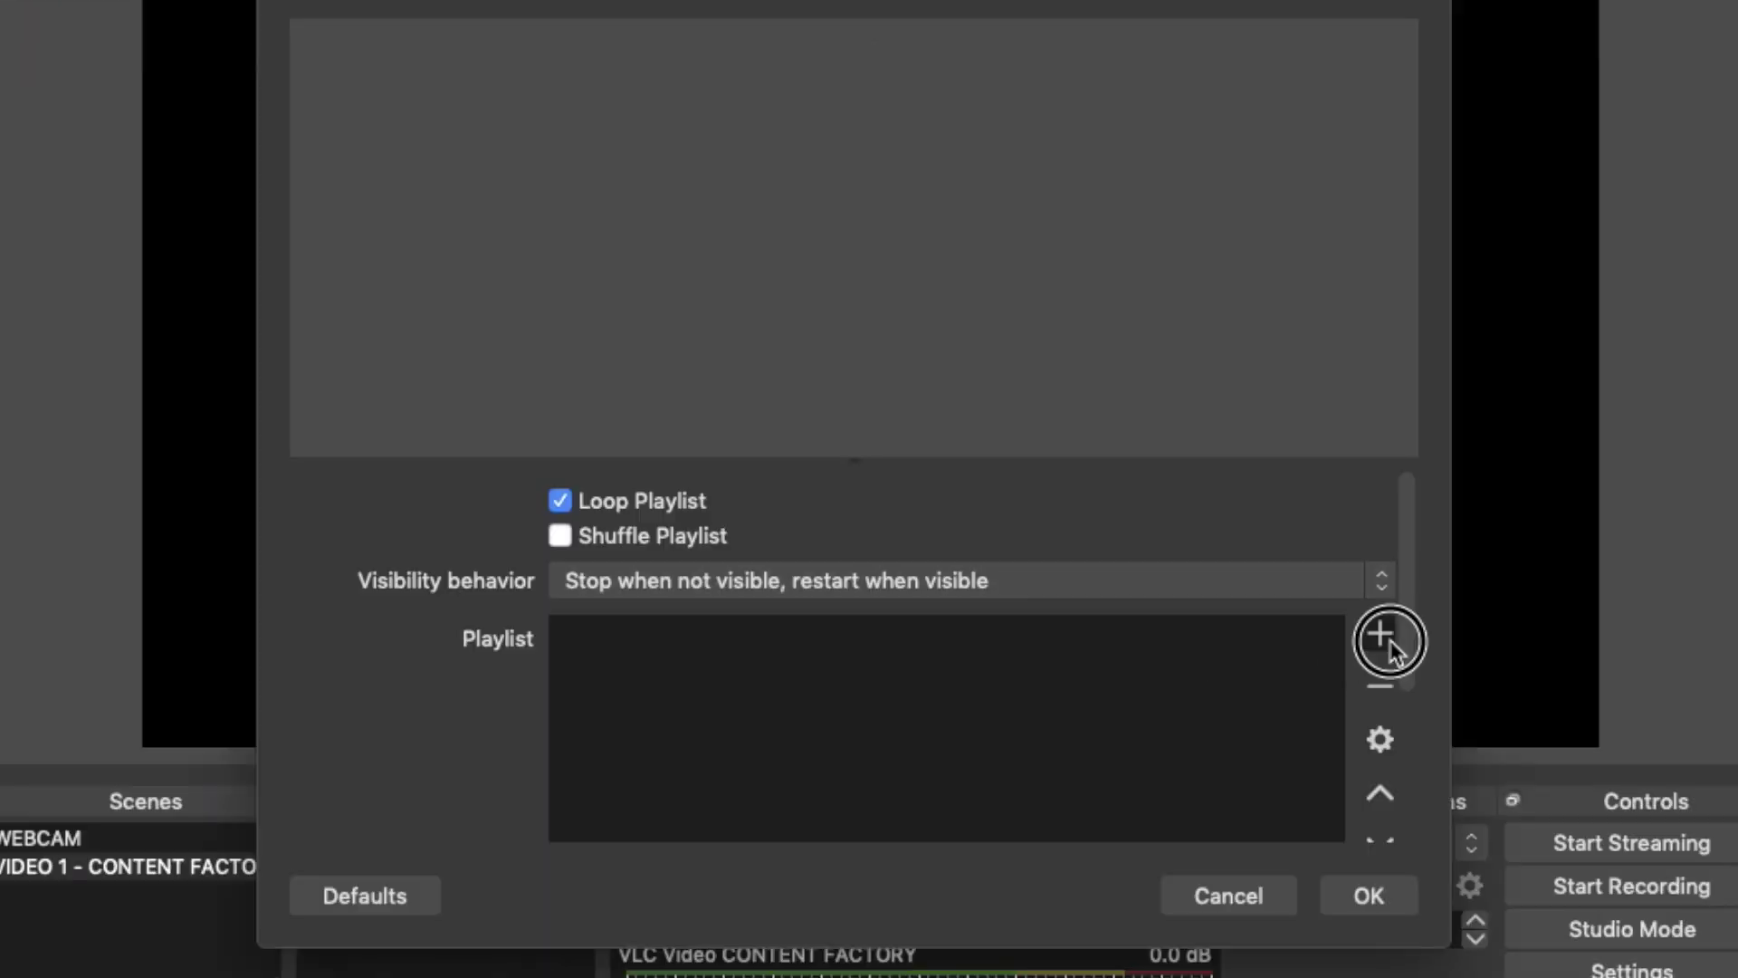
Add CONTENT FACTORY.mp4 and Video chapters.mov to the VLC playlist.
click(1389, 640)
click(1411, 664)
scroll(1182, 695, down, 5)
double_click(1494, 396)
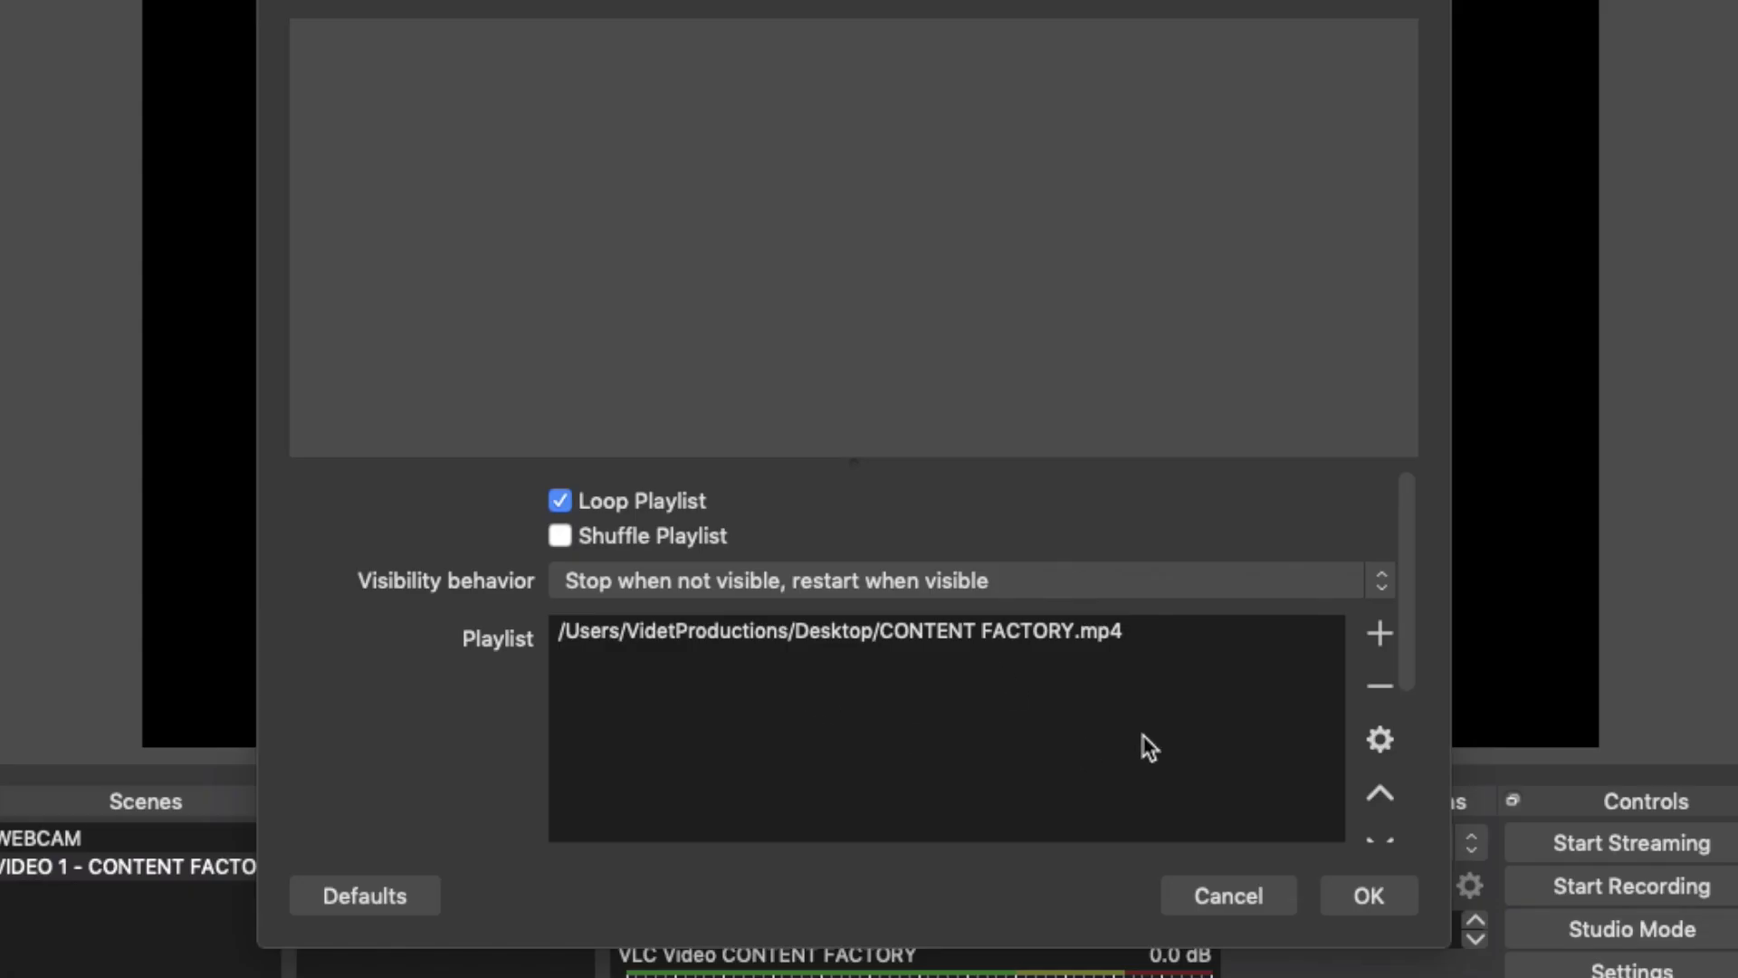
click(1384, 633)
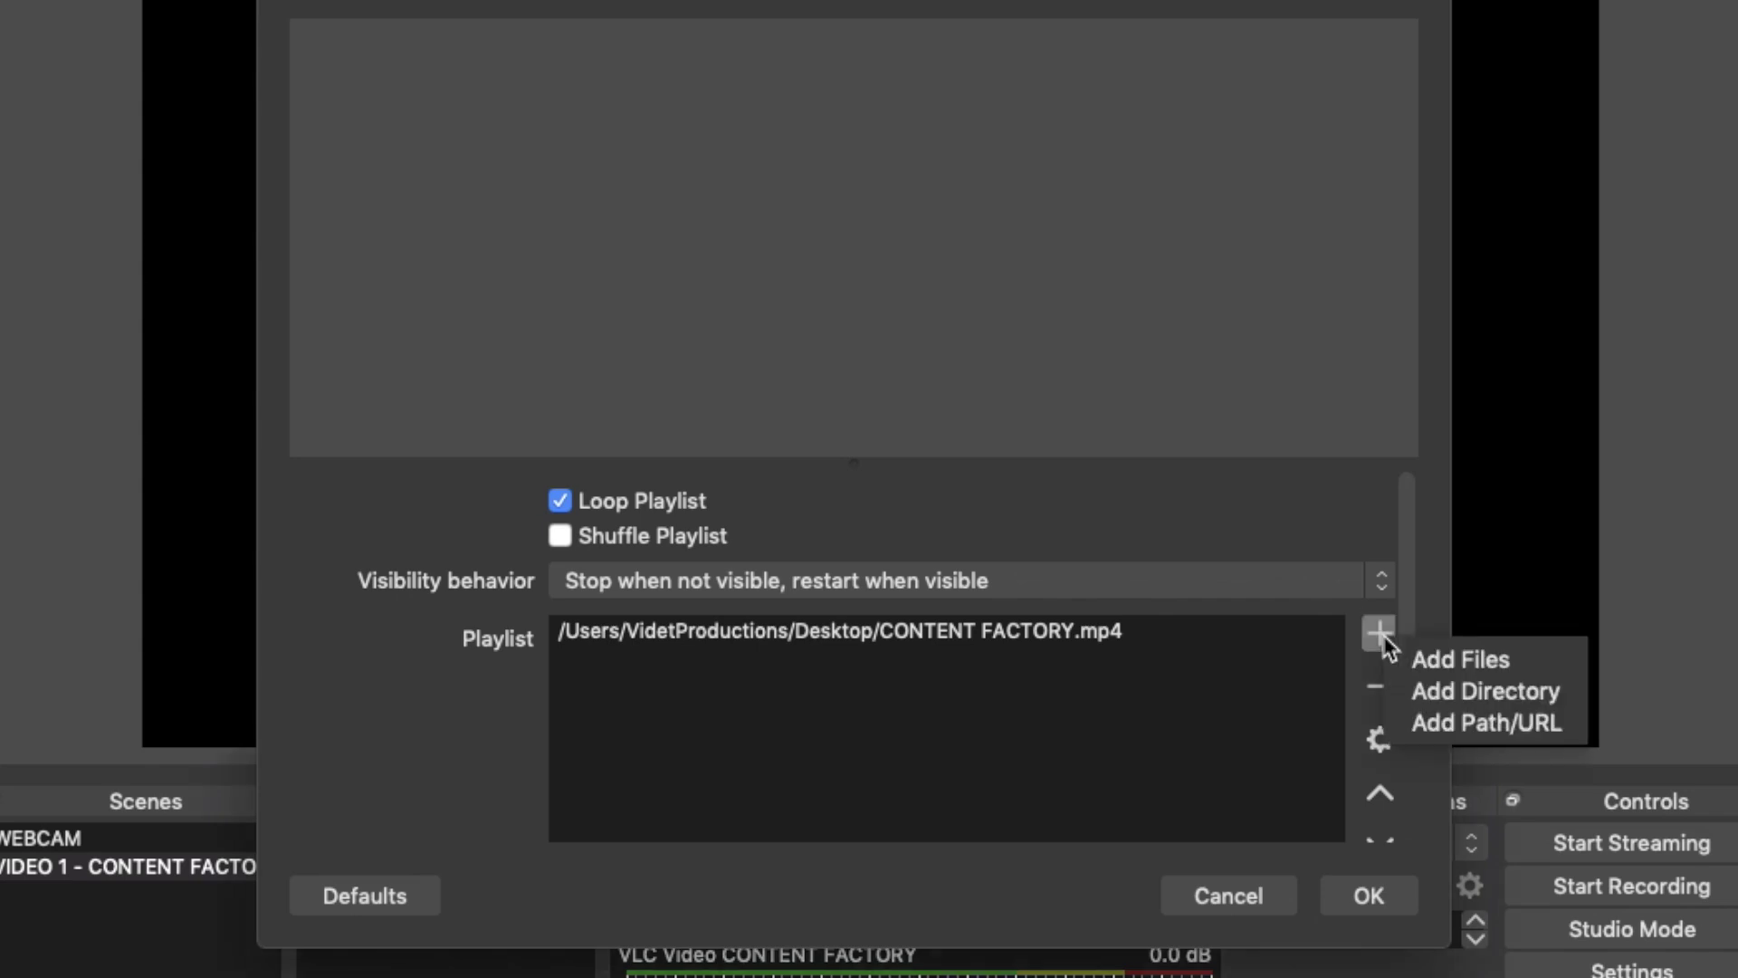
click(1423, 657)
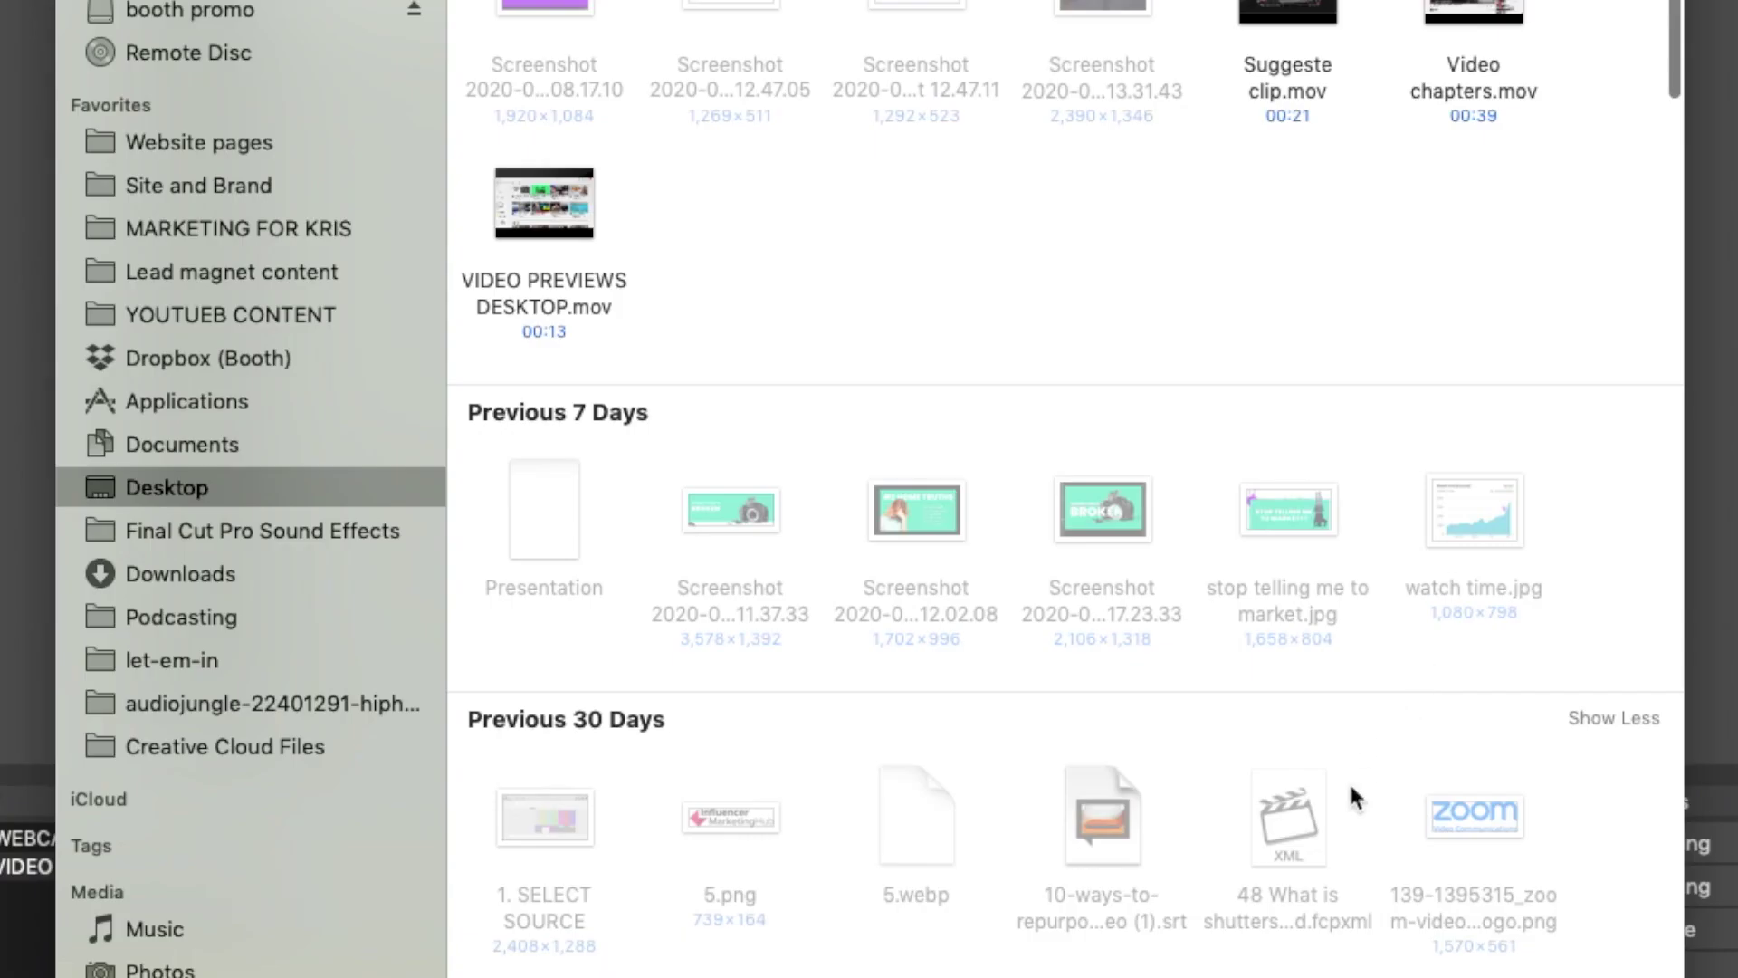
click(1451, 102)
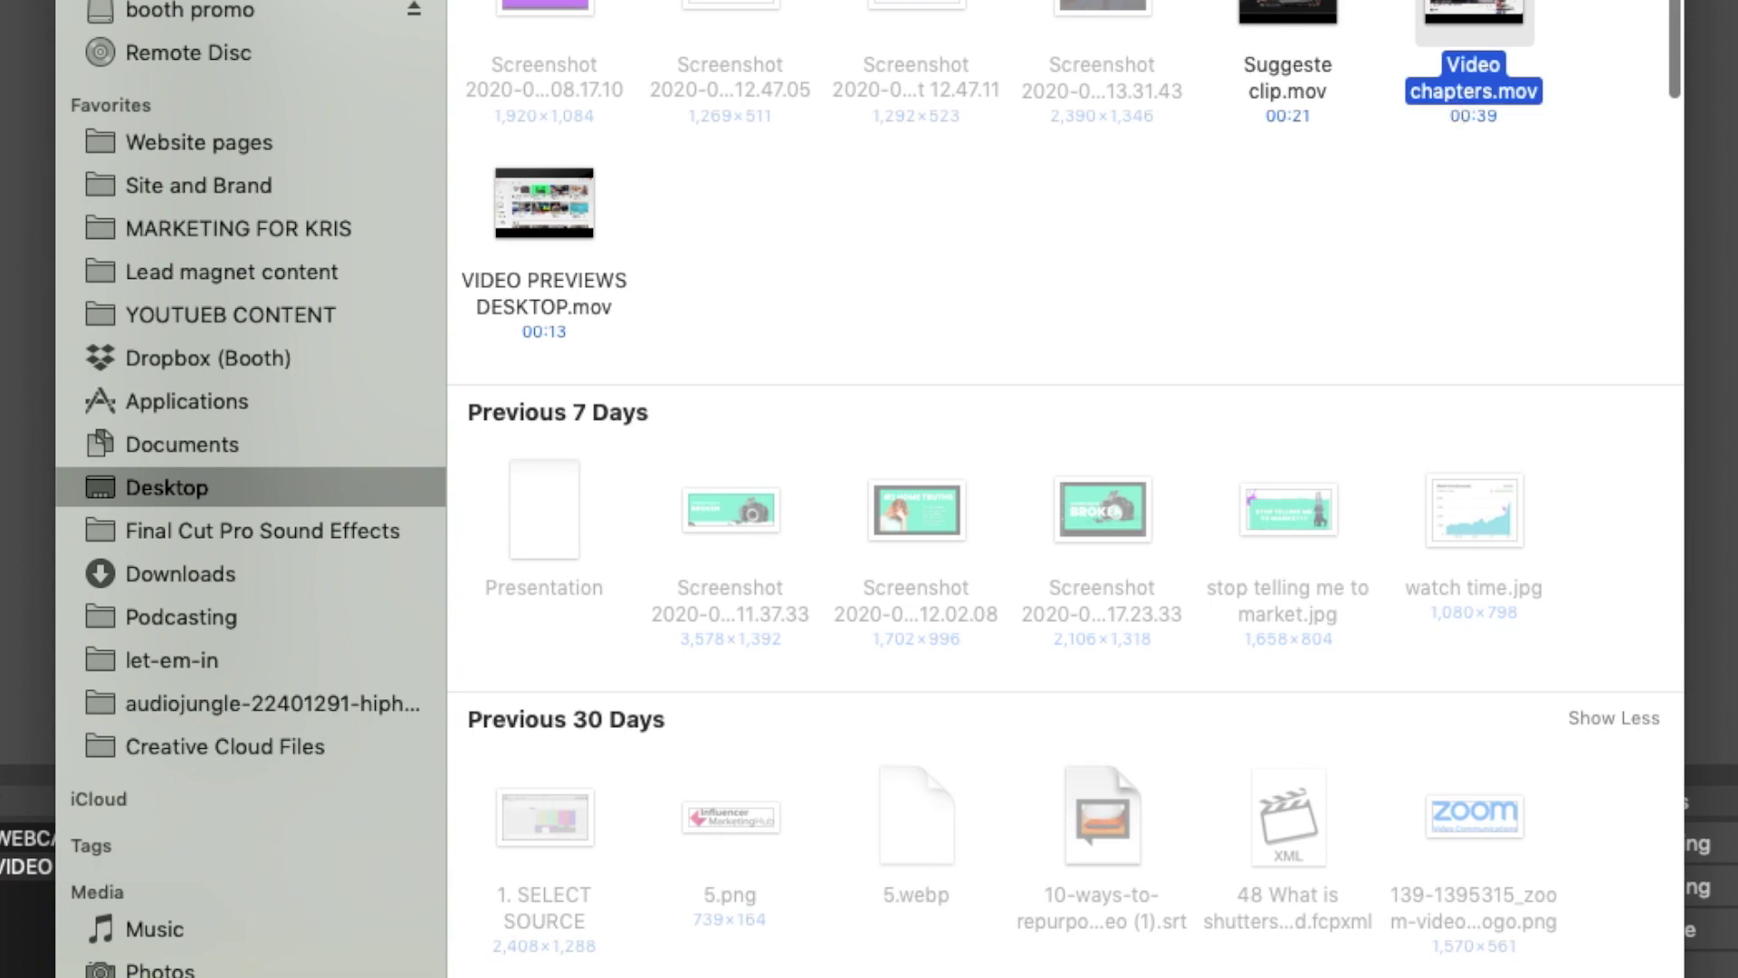
key(Return)
click(869, 663)
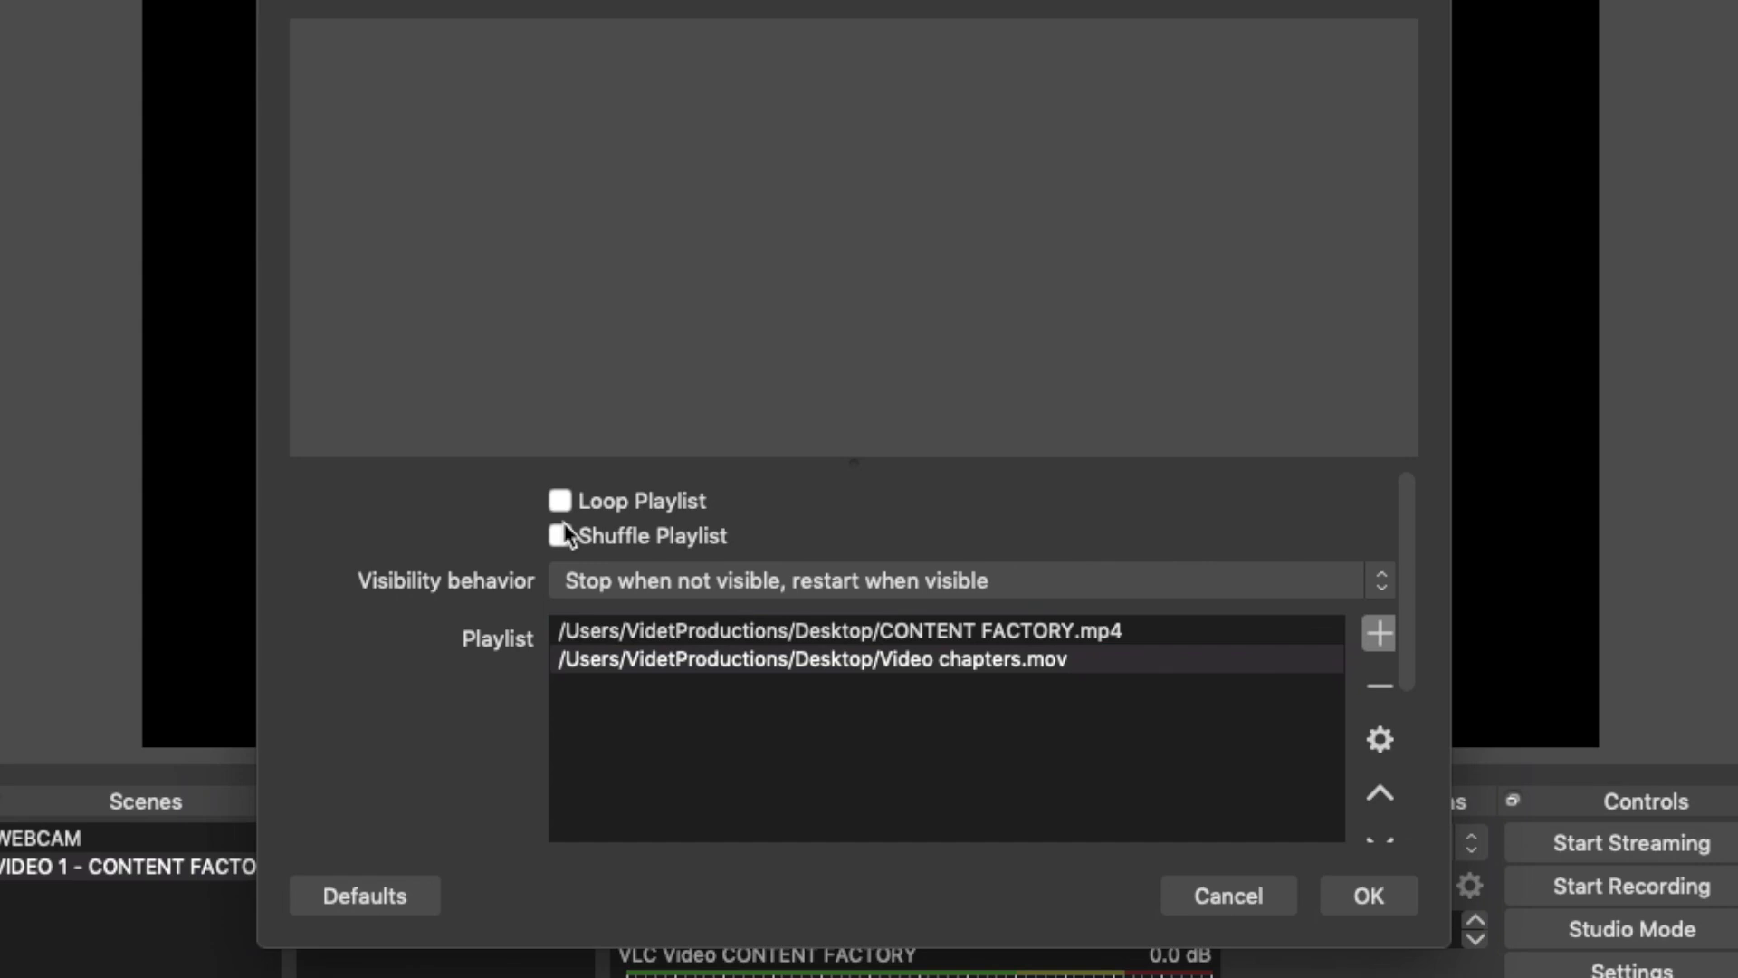
Turn off Loop and Shuffle and remove Video chapters.mov from the playlist.
click(562, 532)
click(561, 501)
click(560, 535)
click(905, 668)
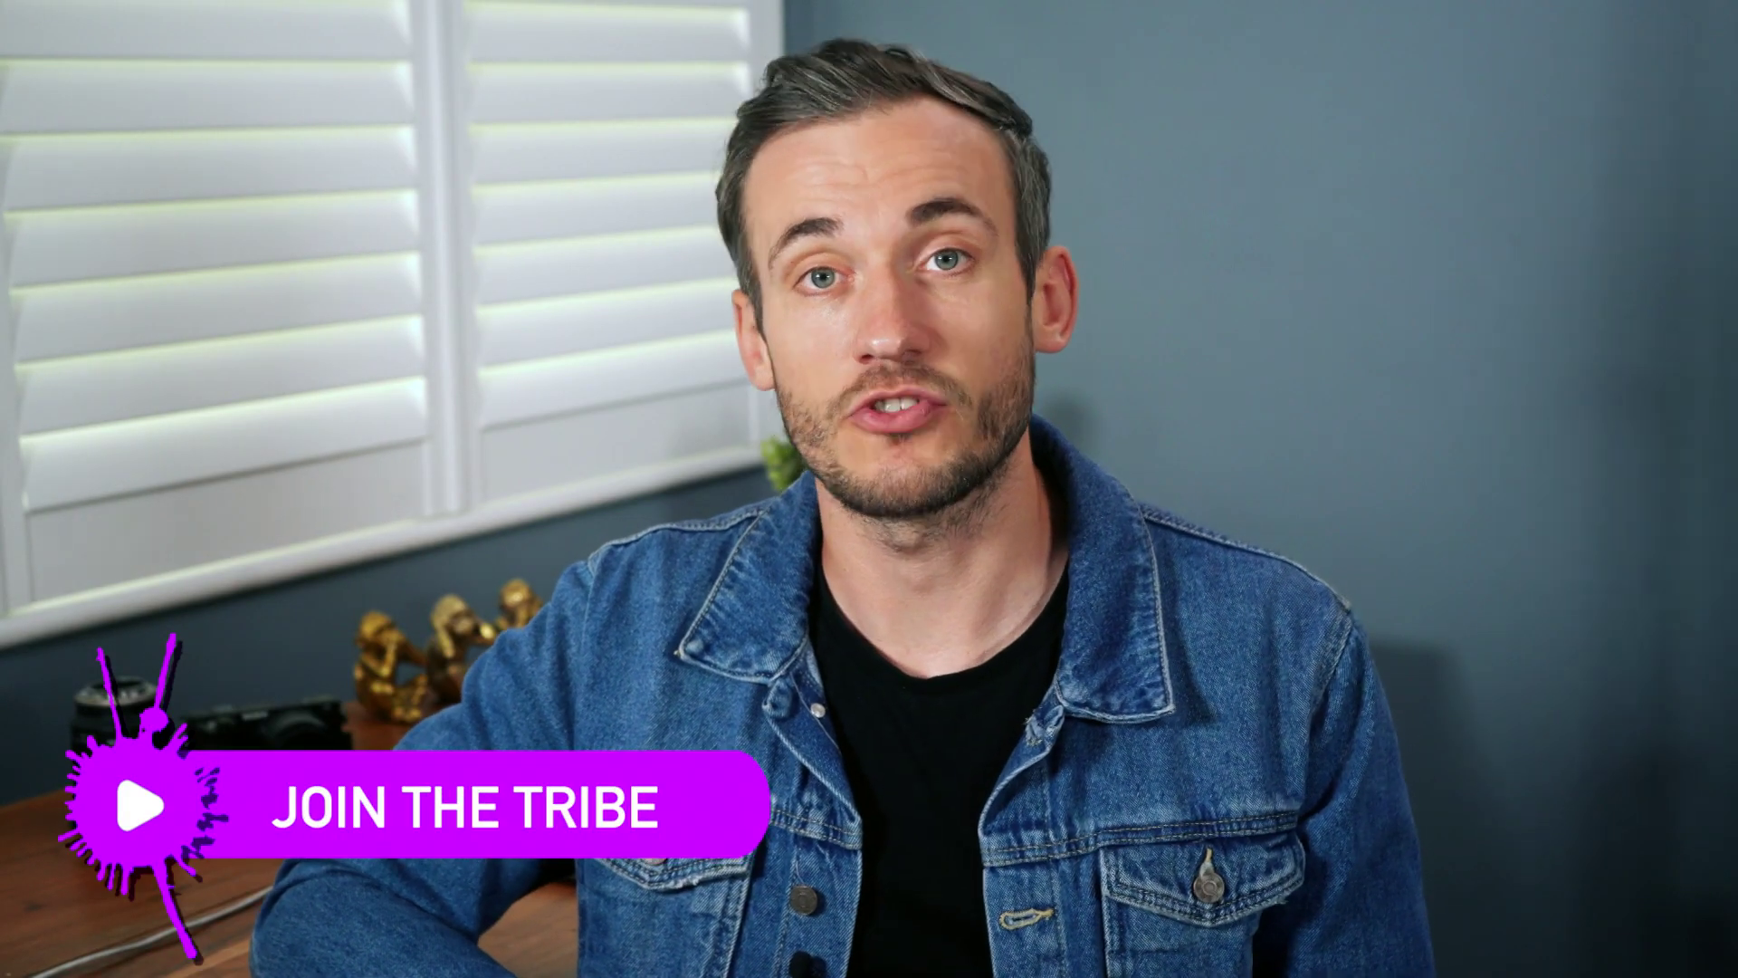
click(1378, 686)
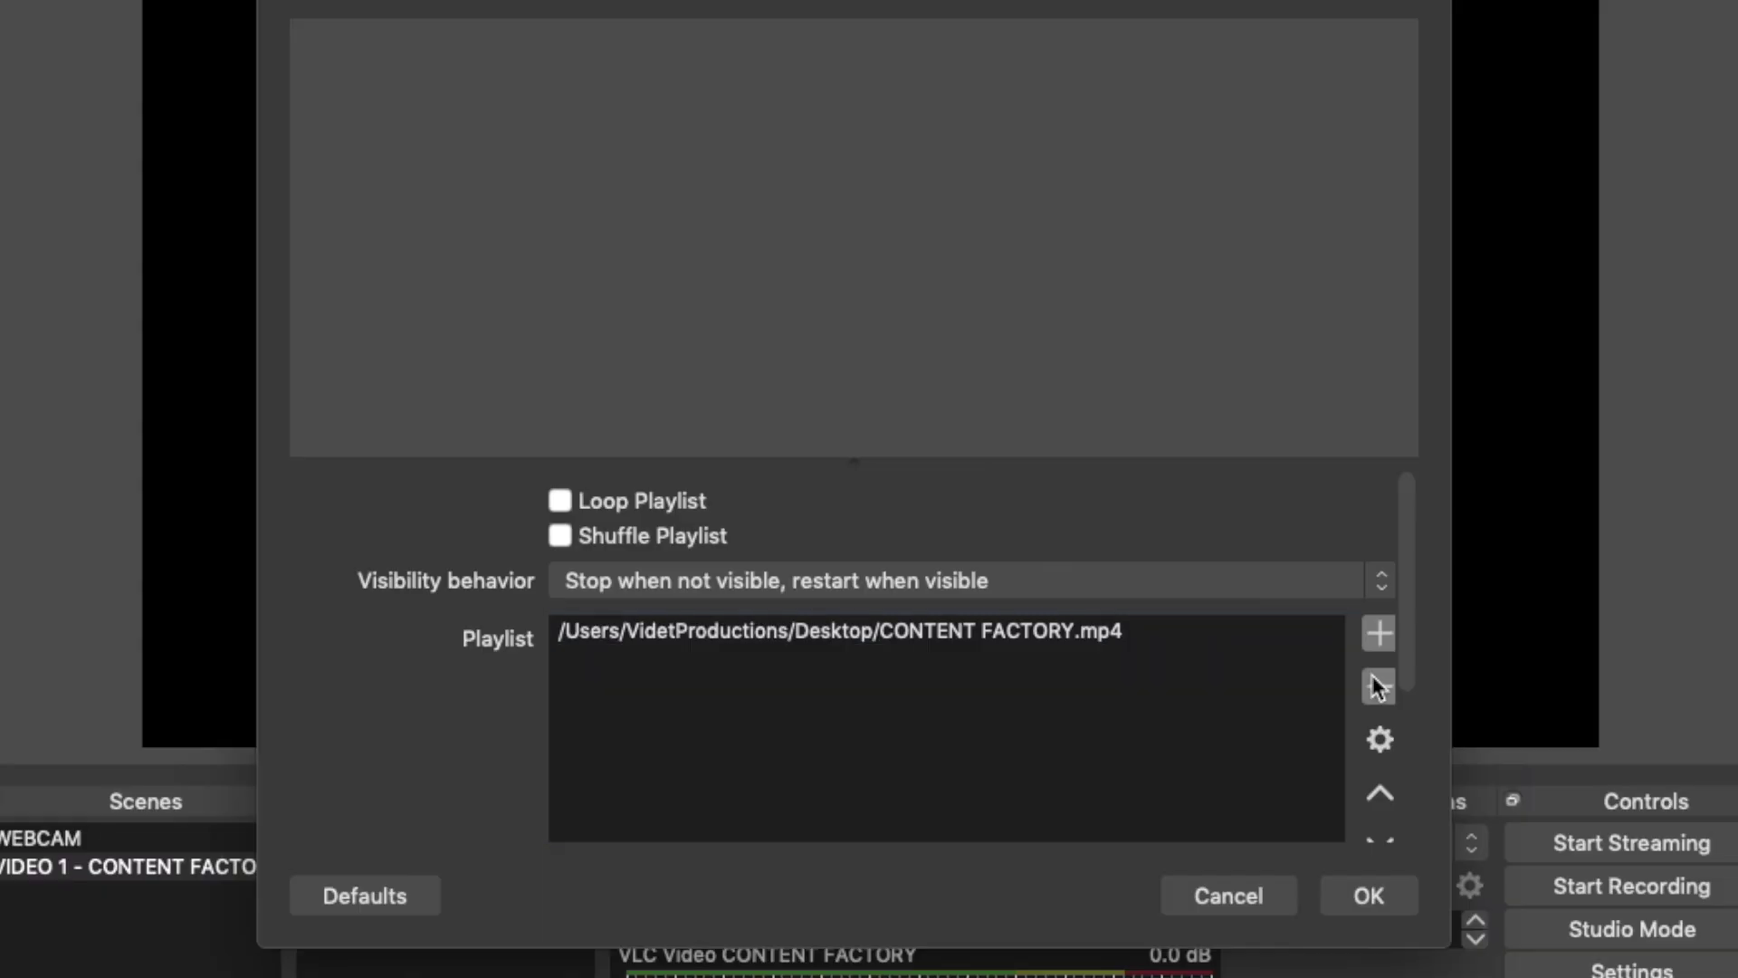
Set visibility behaviour to pause when not visible and confirm the VLC source settings.
click(1000, 583)
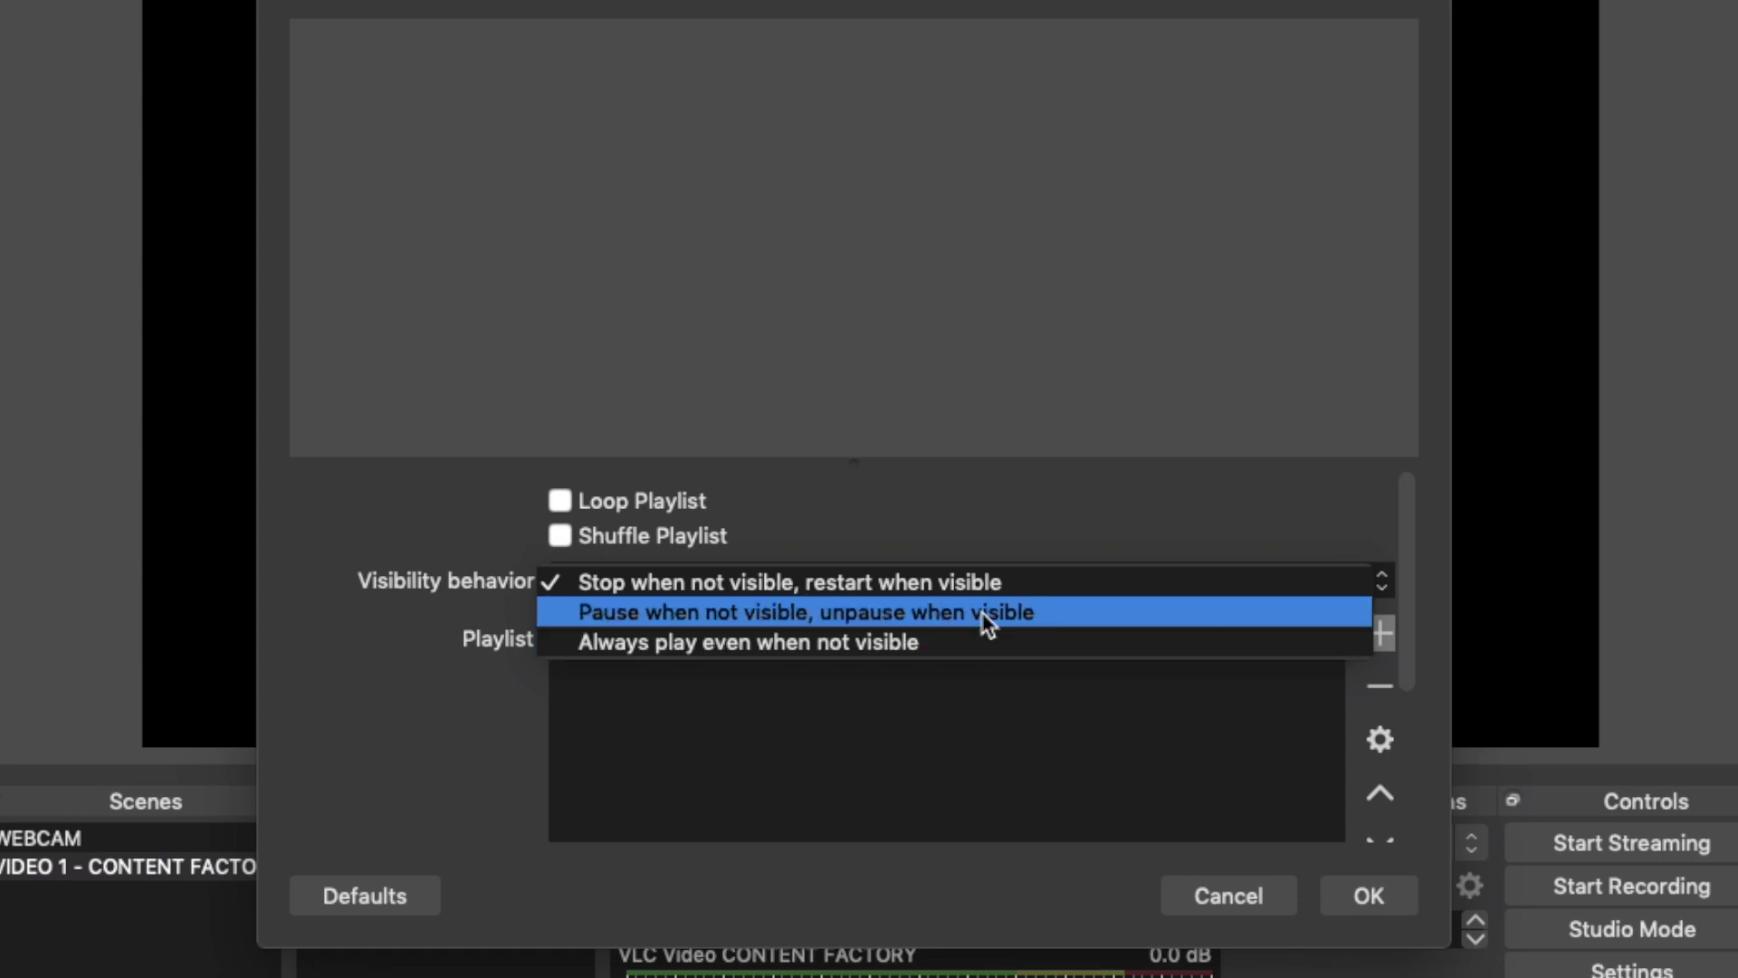
click(985, 613)
click(1324, 882)
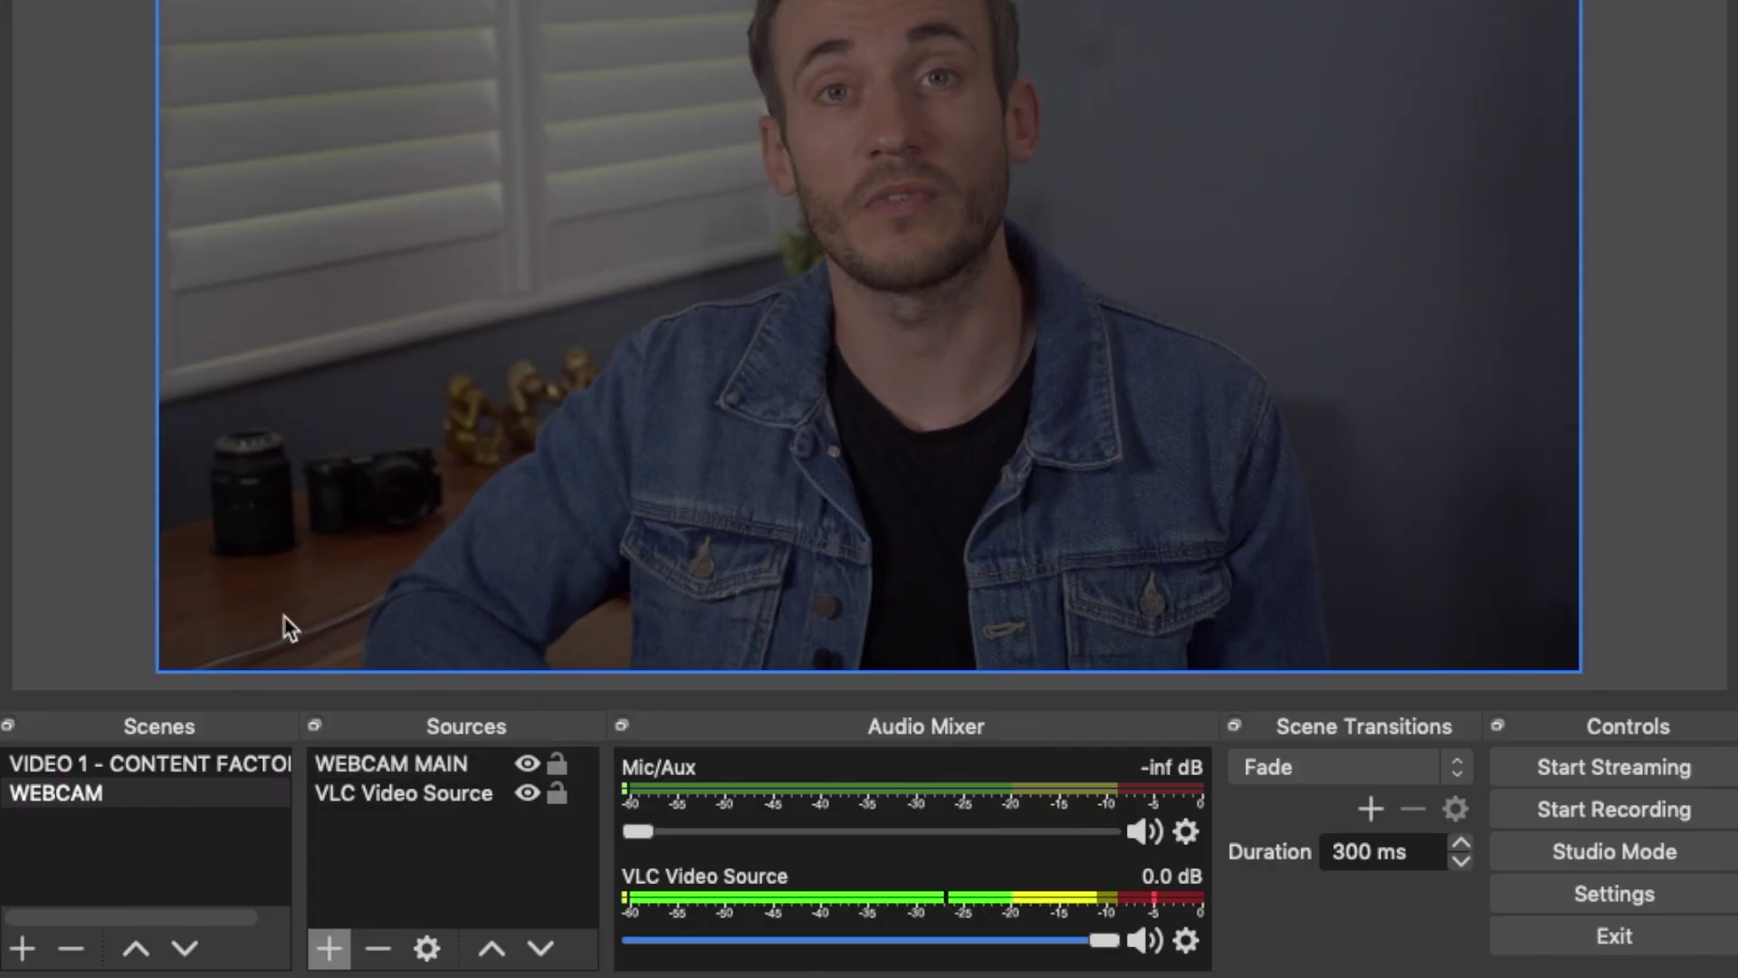
In the WEBCAM scene, shrink the WEBCAM MAIN picture and move it to the corner.
click(186, 795)
click(403, 768)
click(407, 795)
click(412, 769)
drag(161, 676, 1071, 160)
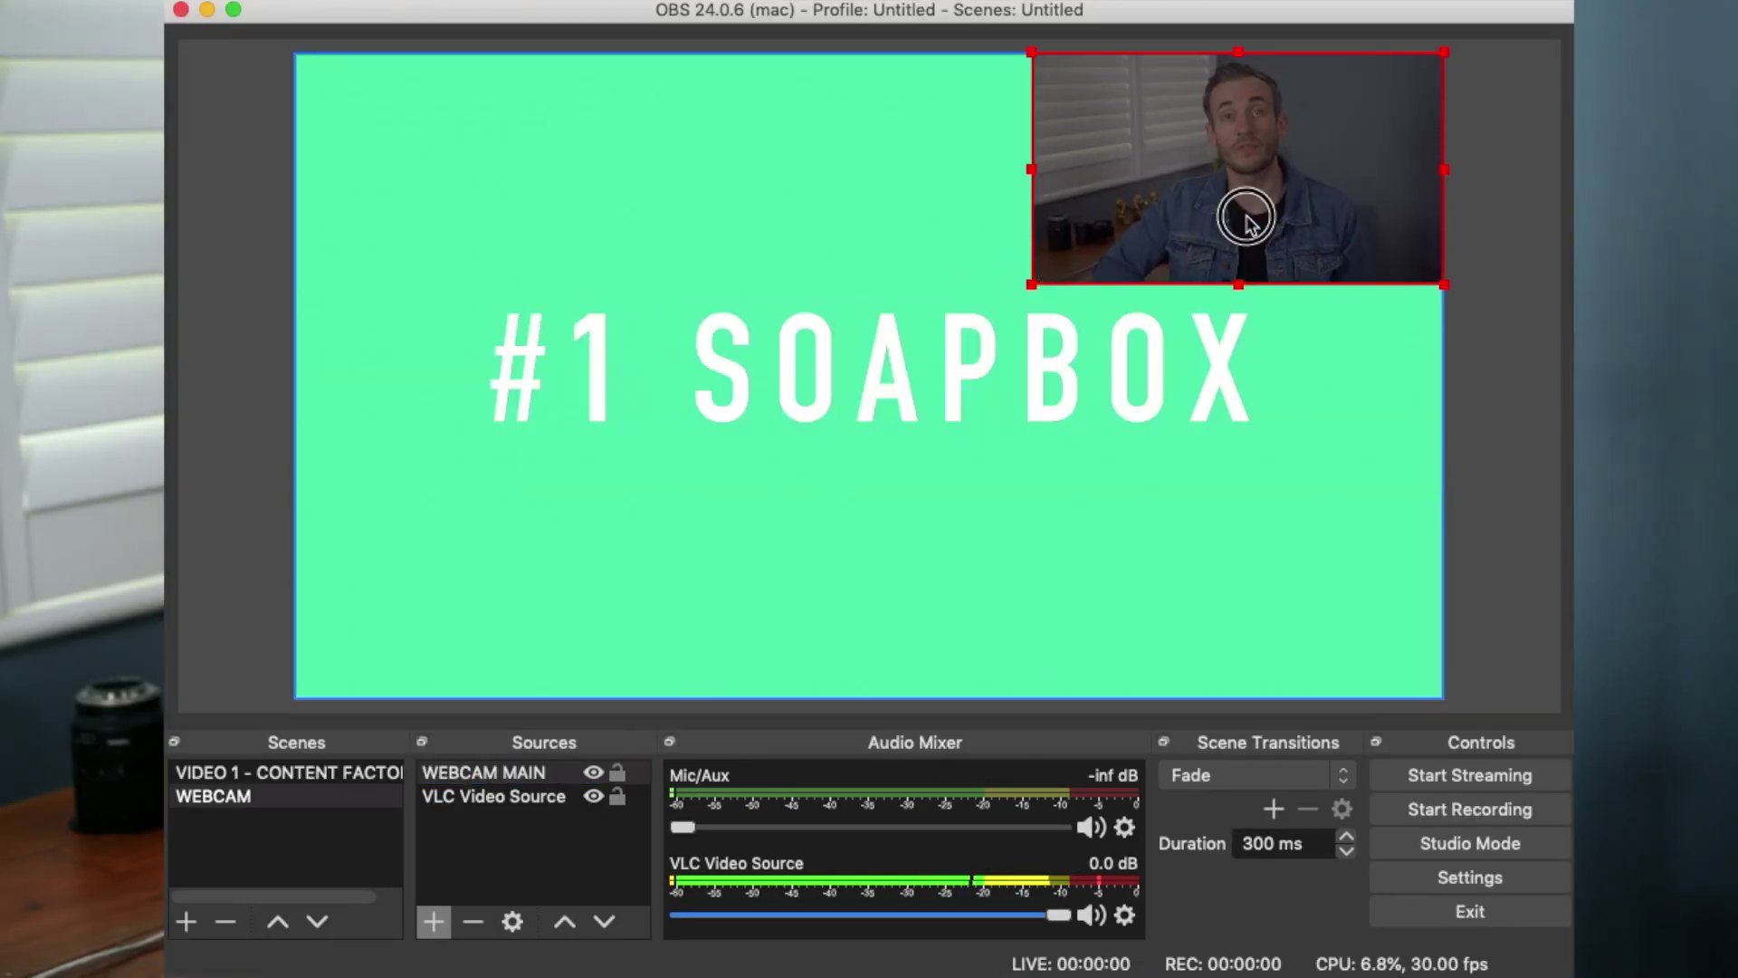
drag(1246, 218, 516, 627)
drag(708, 469, 1418, 68)
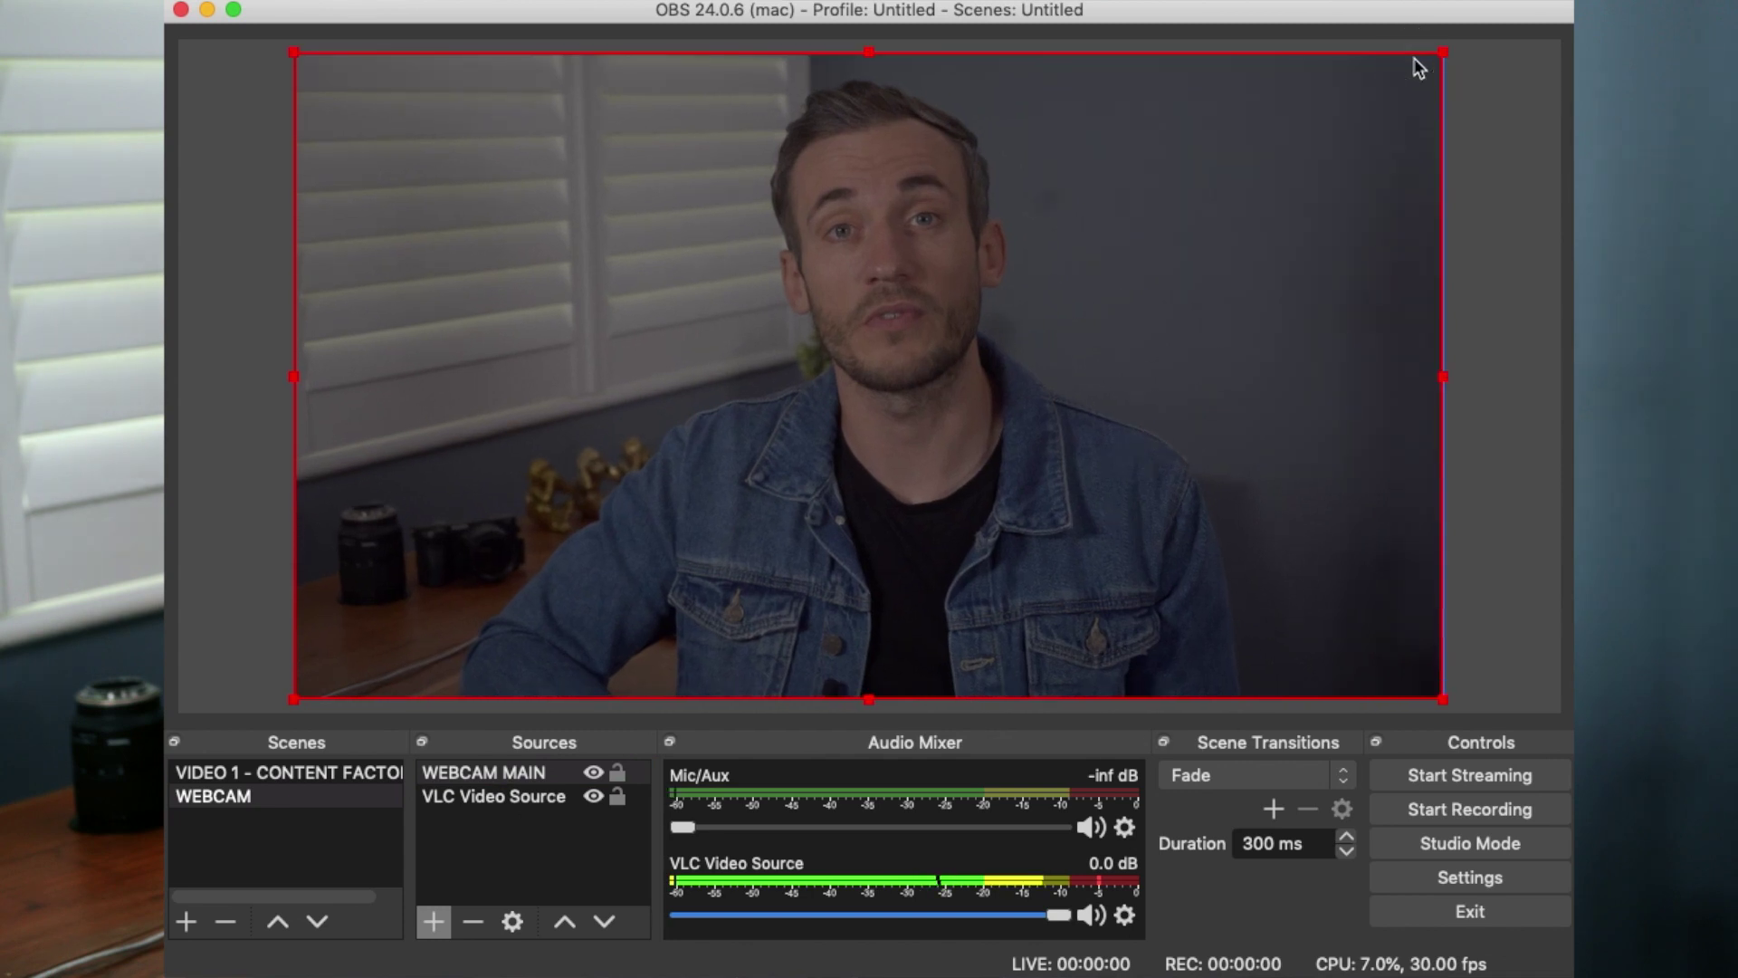
Move the VLC source above WEBCAM MAIN, shrink it bottom-right, and lower its volume to -8.3 dB.
click(510, 804)
drag(507, 801, 491, 770)
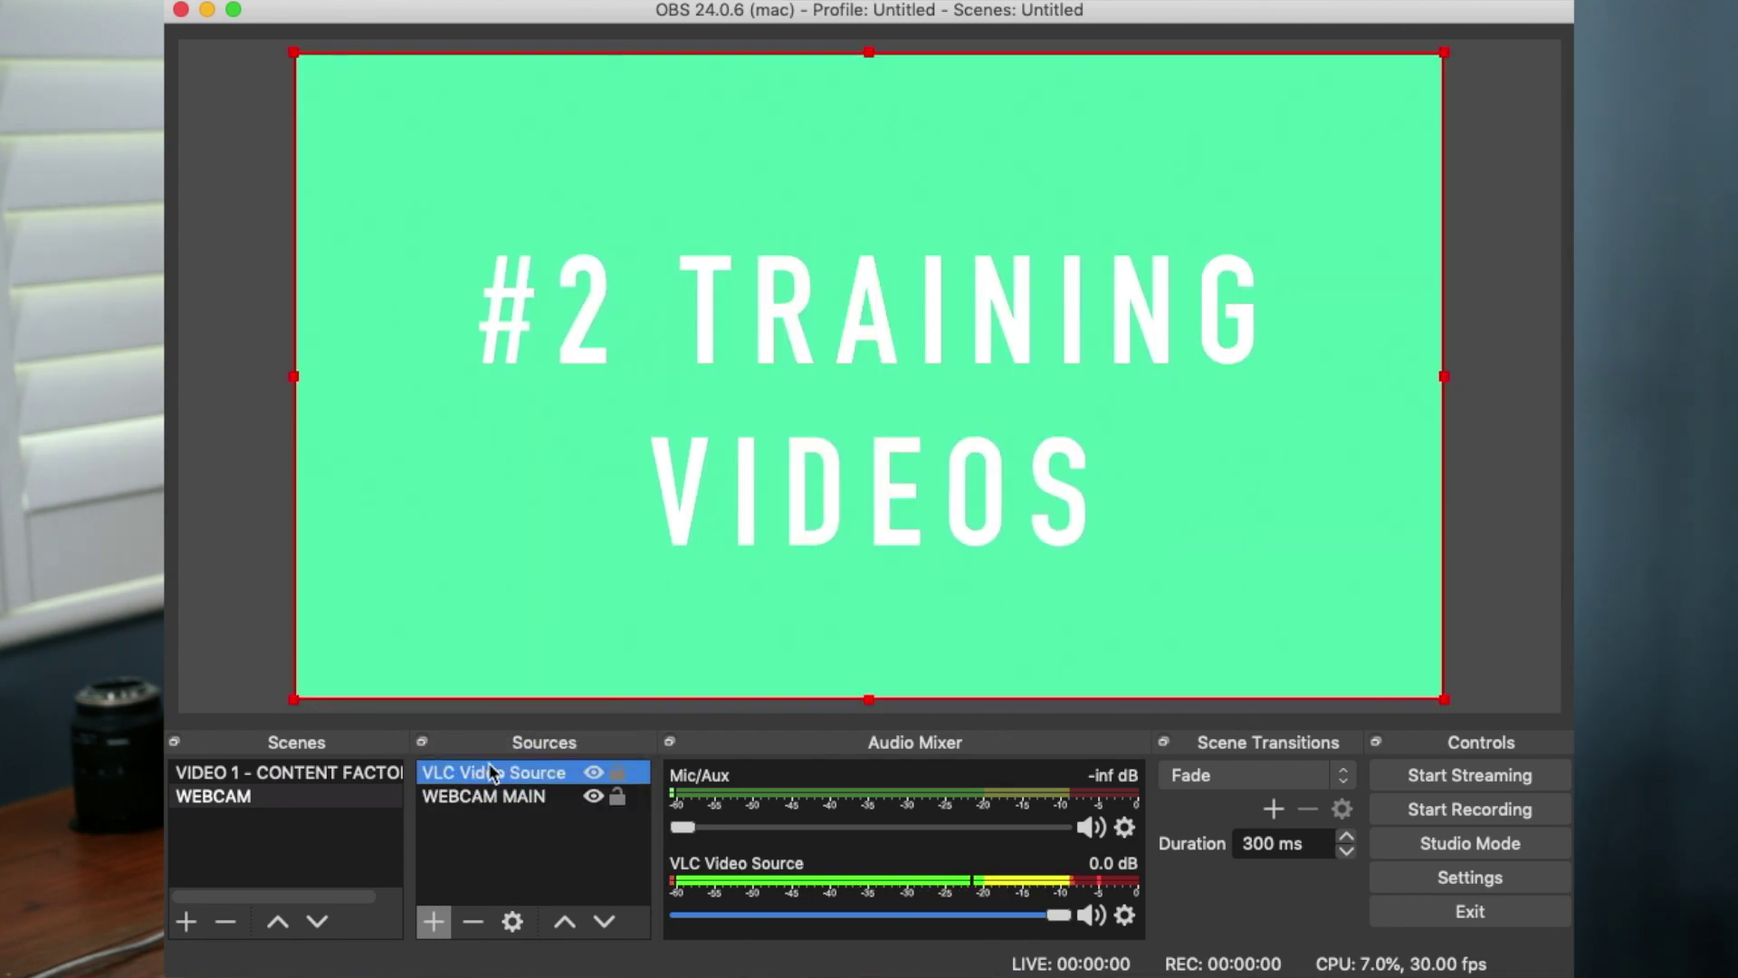
drag(299, 70, 1142, 638)
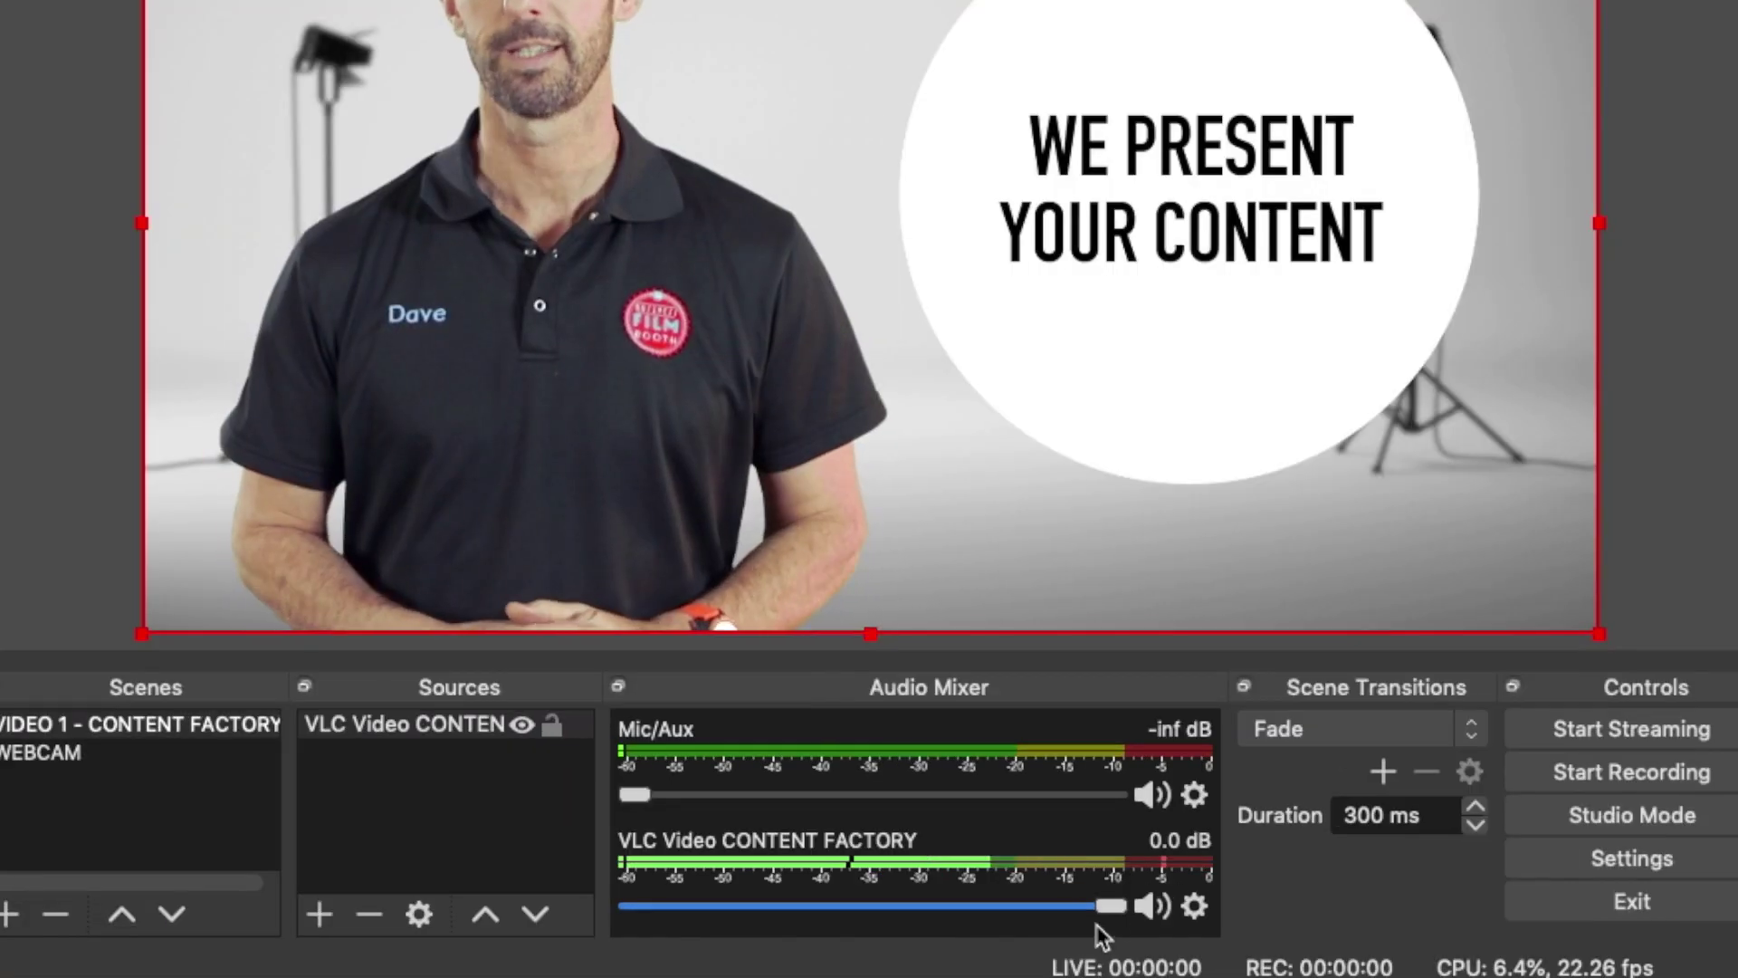
drag(1101, 908, 967, 916)
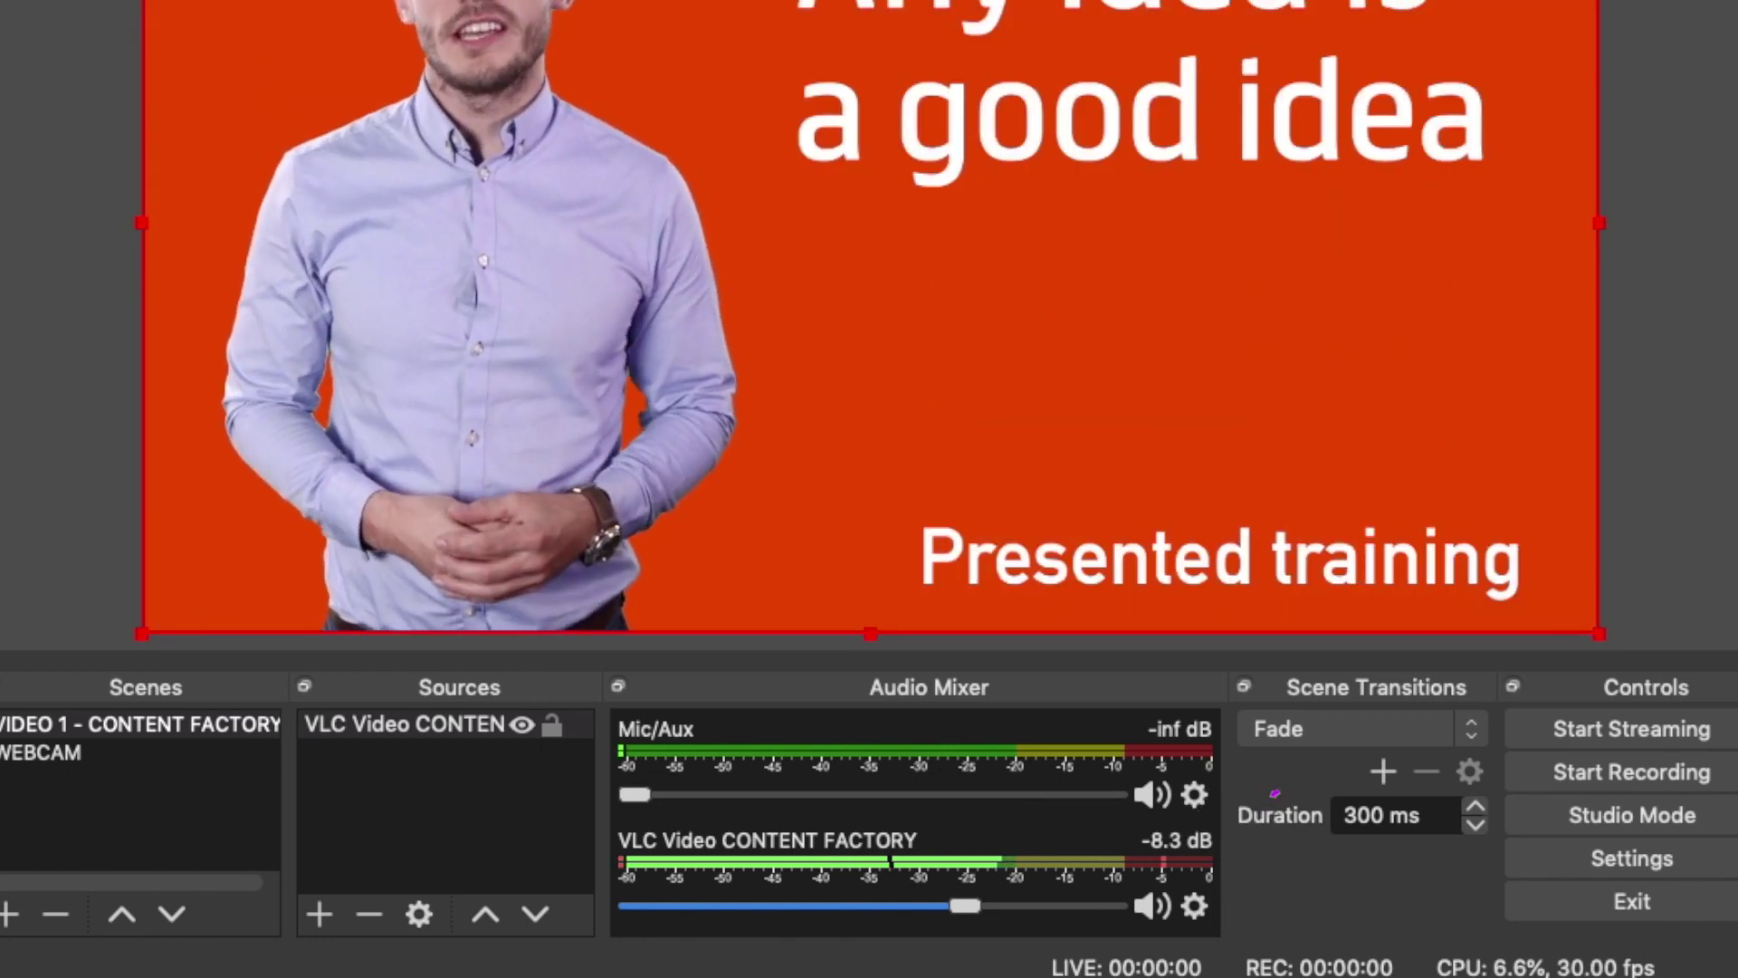
click(1586, 845)
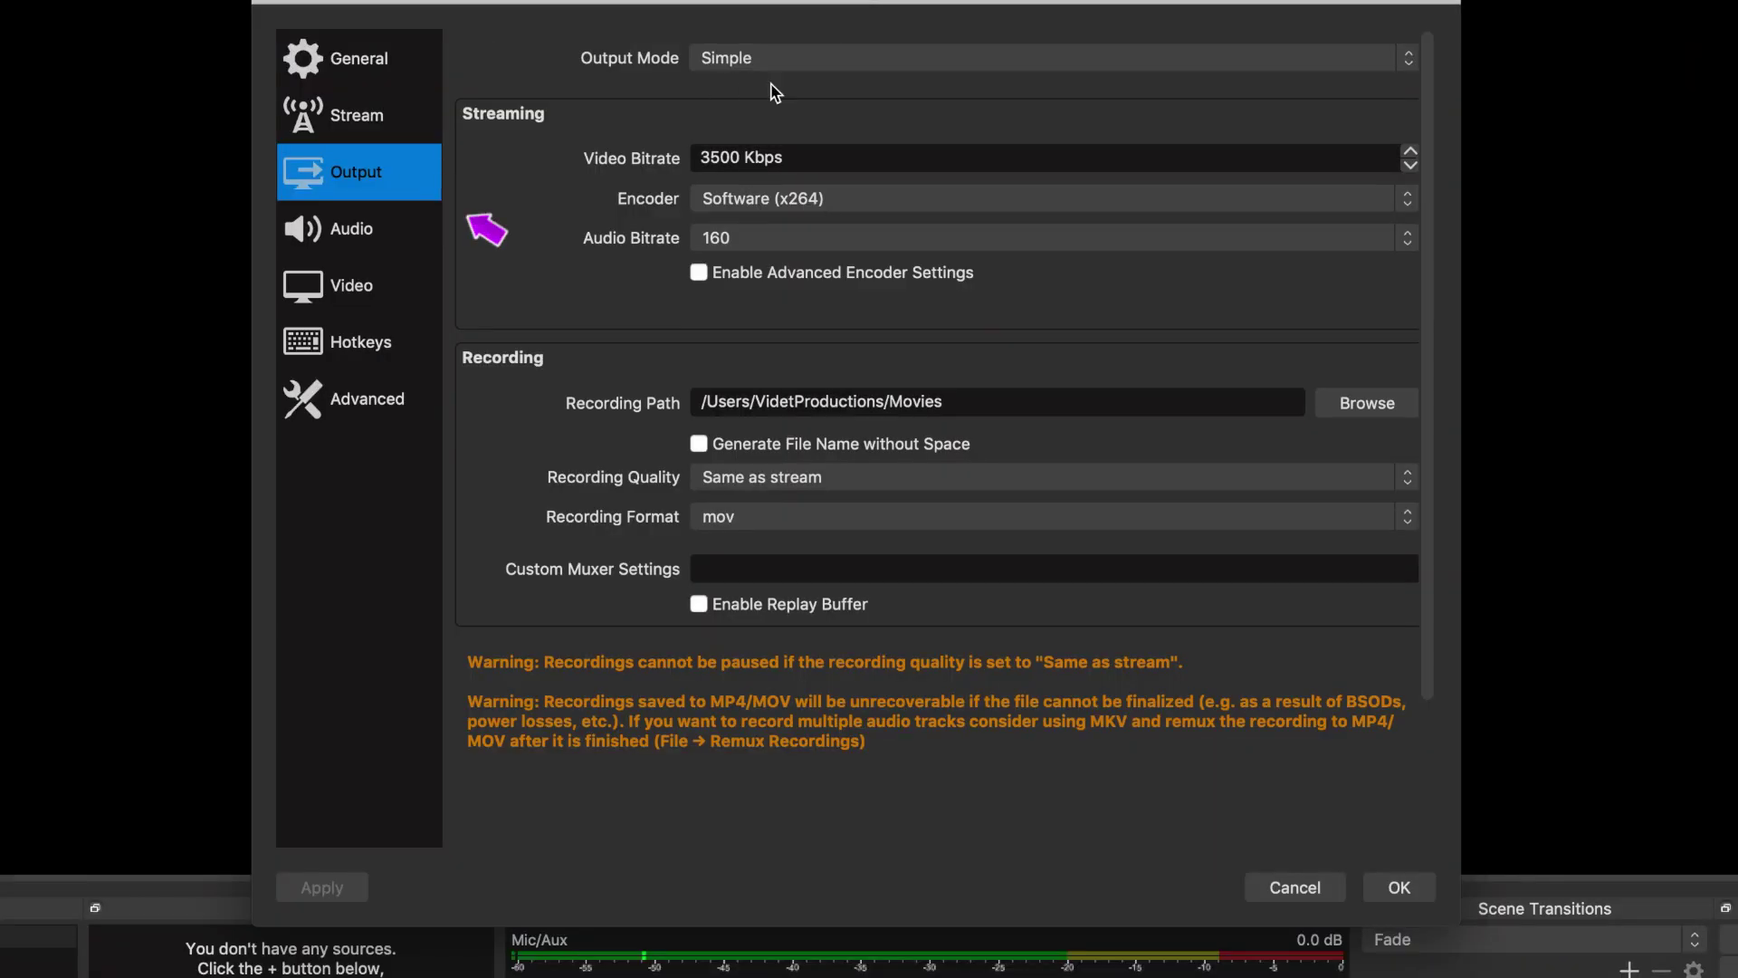
Set Output Mode to Advanced, rescale output to 1920x1080, and enter a 5000 Kbps bitrate.
click(788, 65)
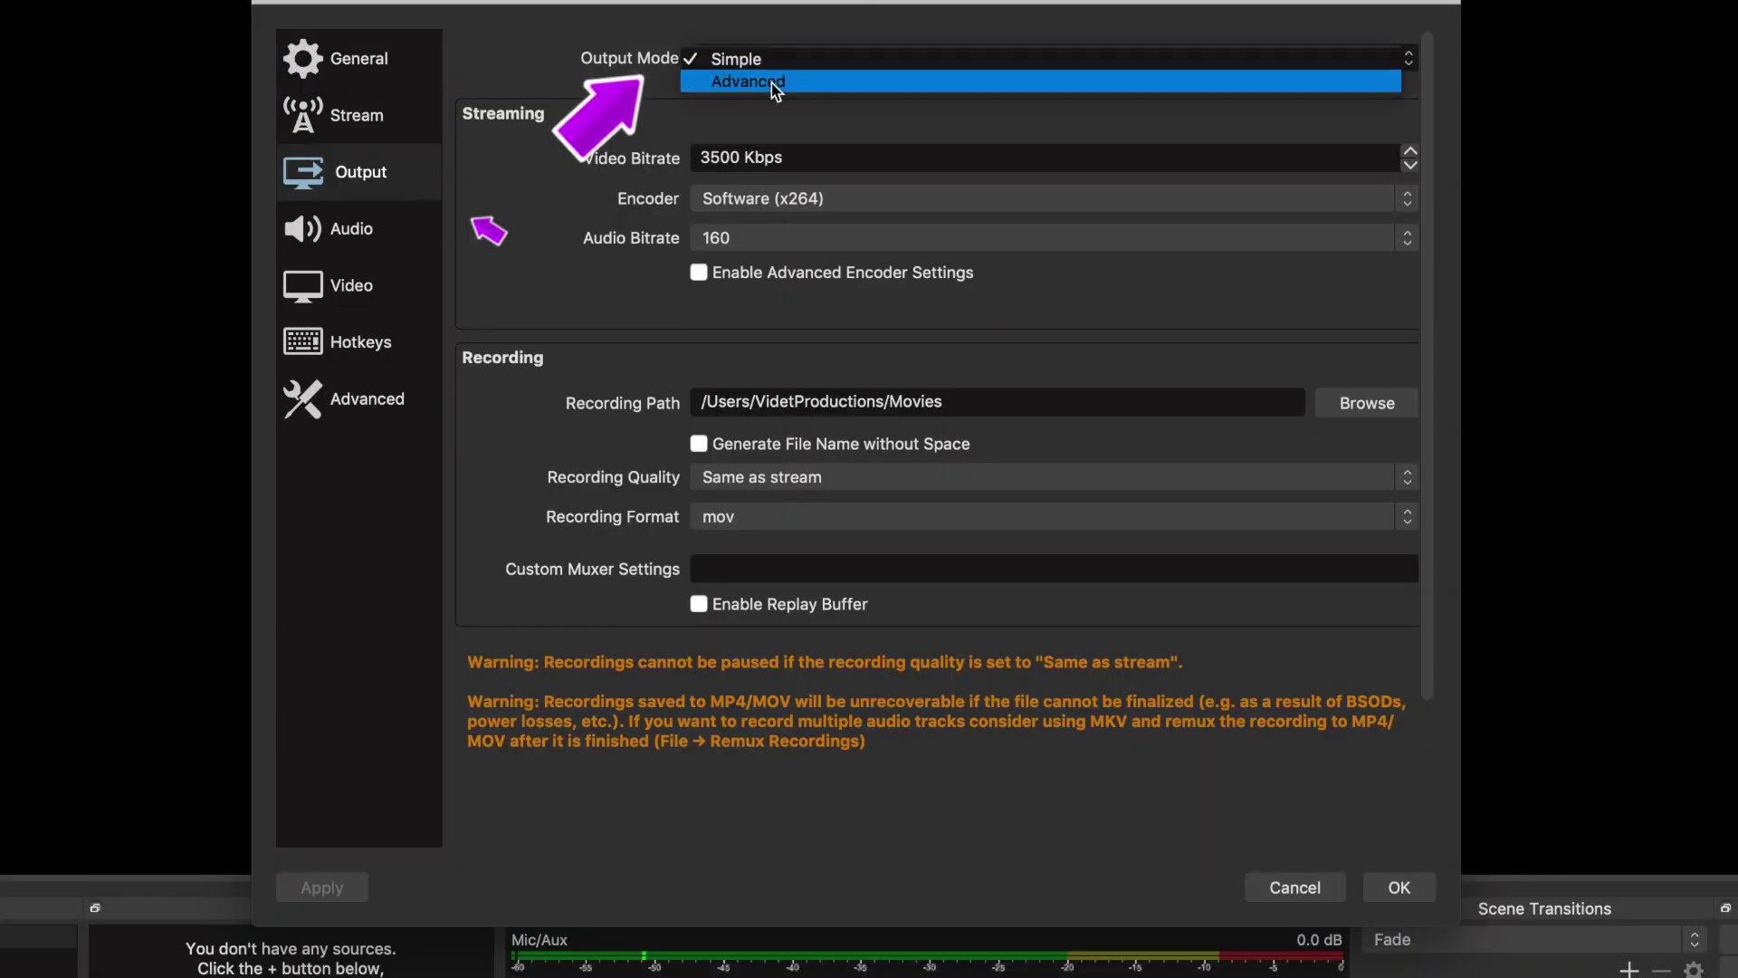
click(776, 78)
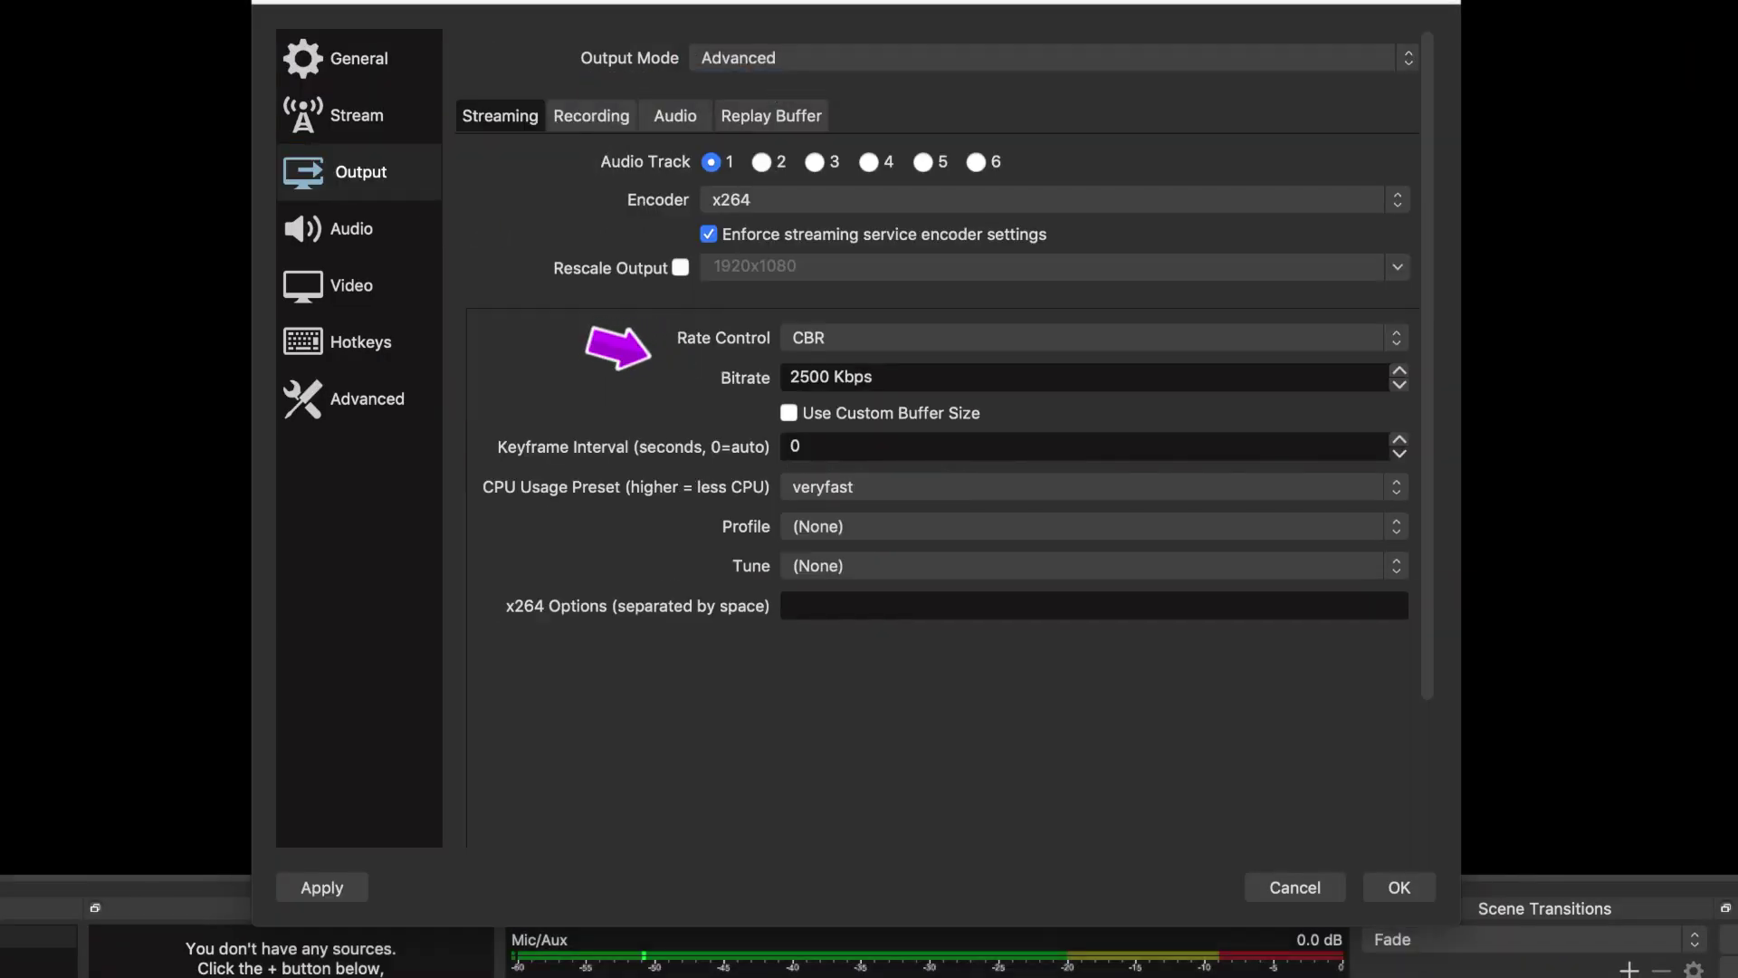
click(681, 267)
click(1398, 268)
click(784, 289)
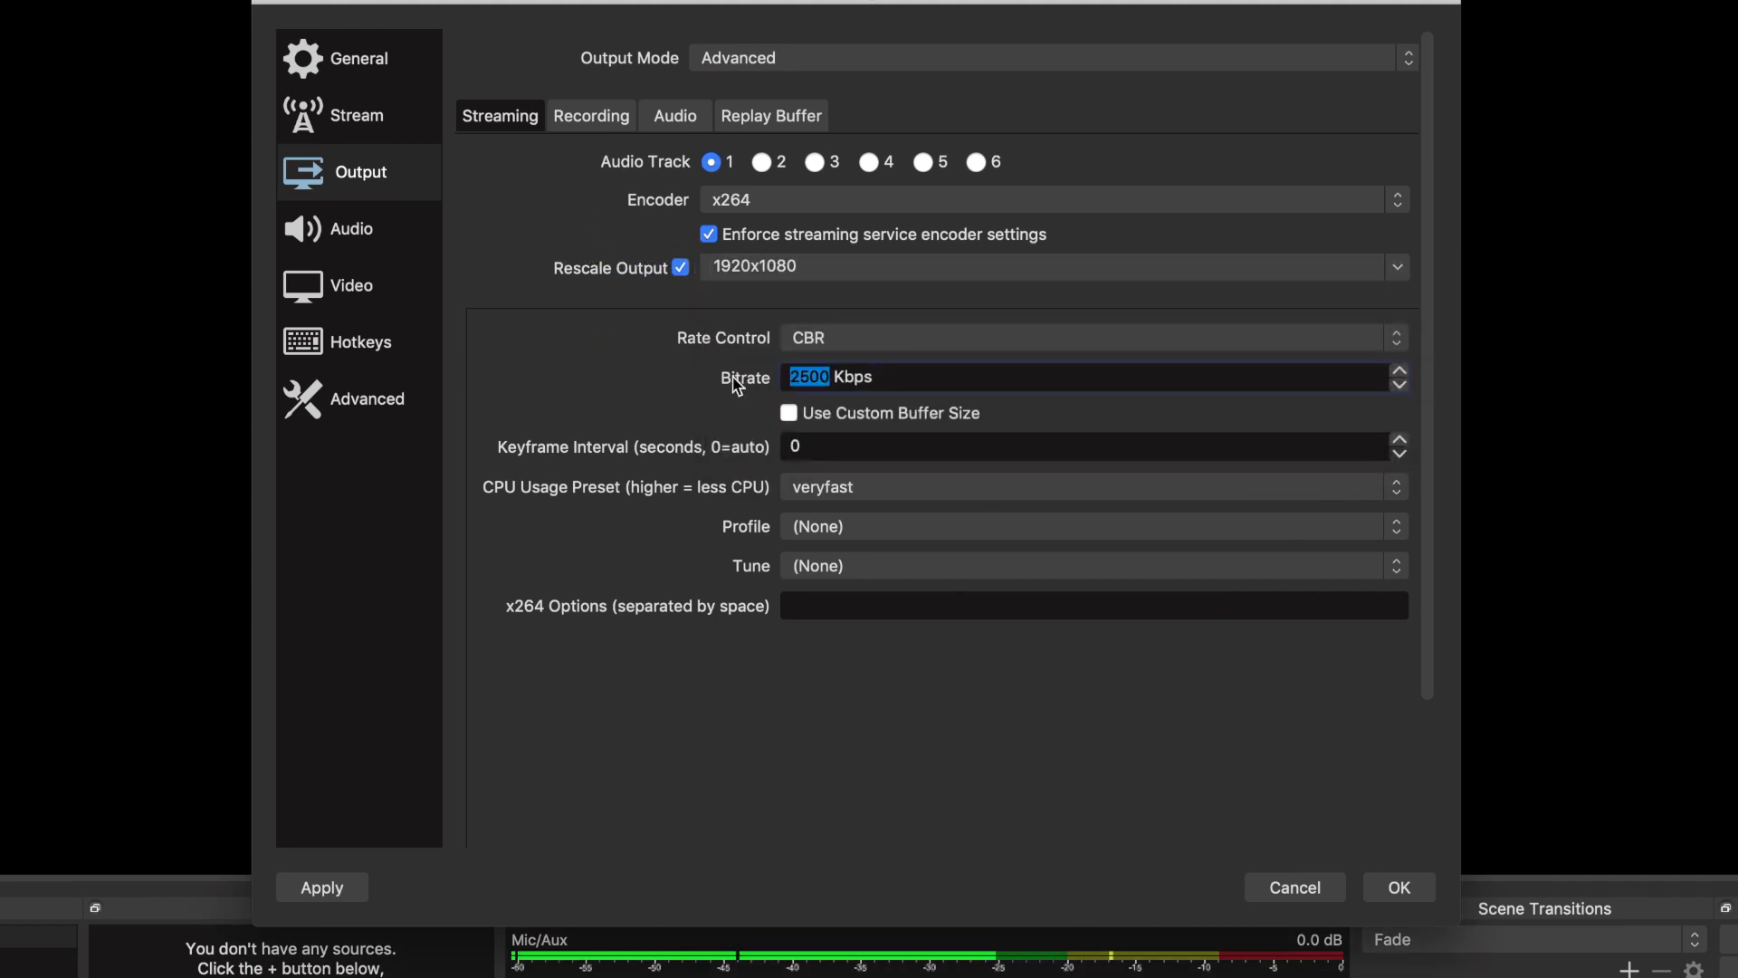
text(00)
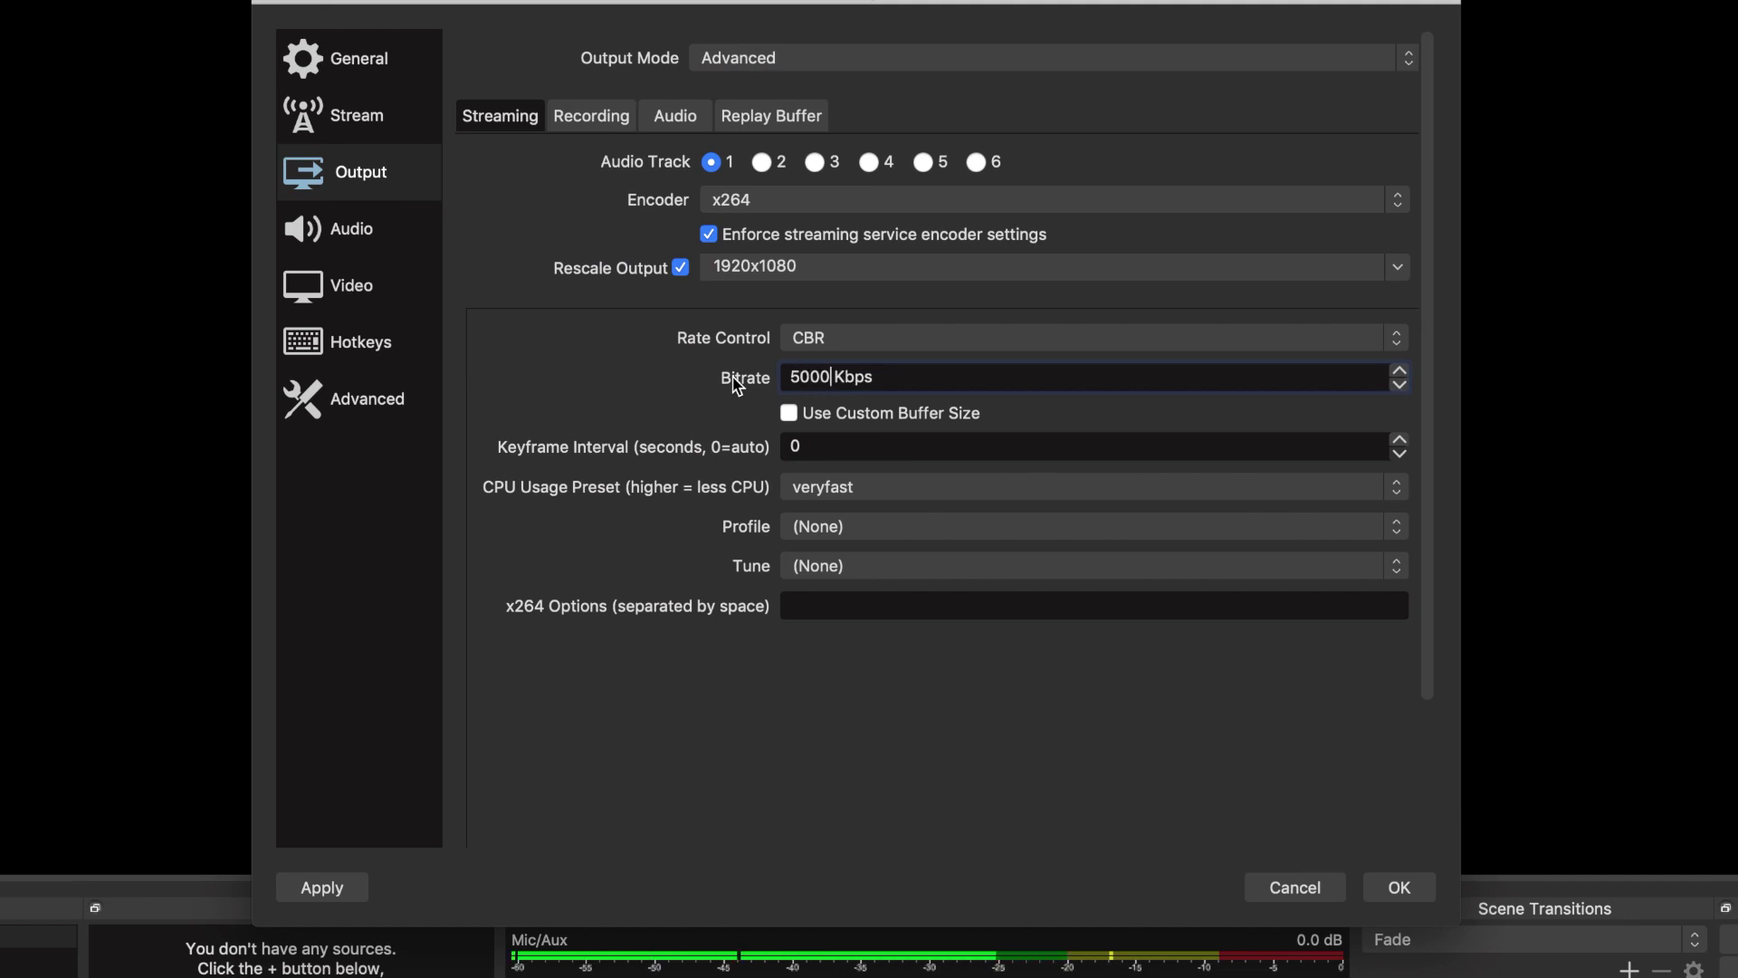